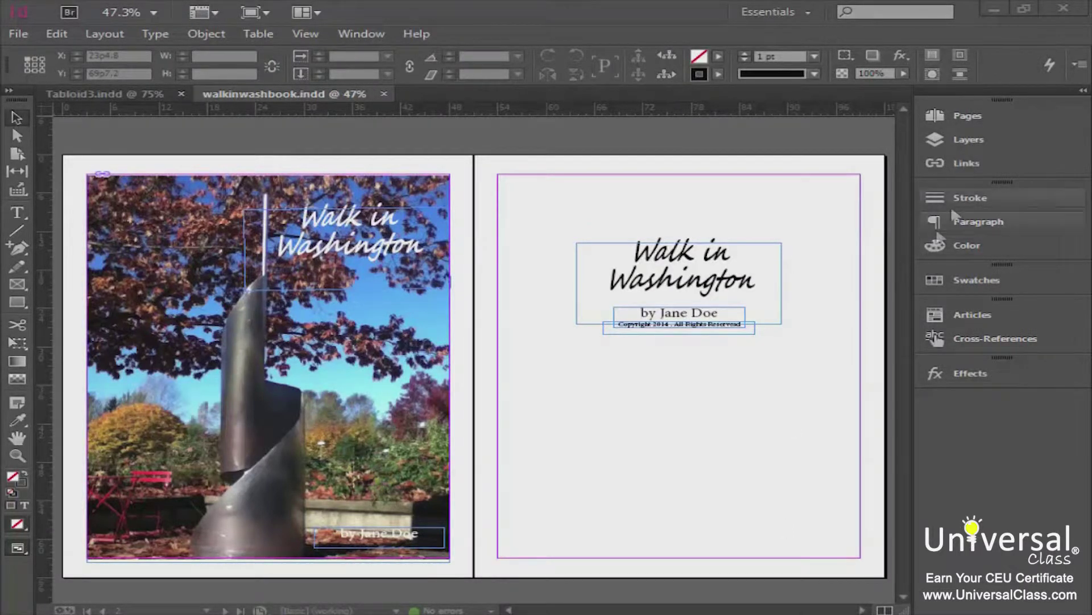
Choose a bright green default fill with C 78, M 0, Y 100, K 0 from the CMYK color spectrum
left_click(971, 250)
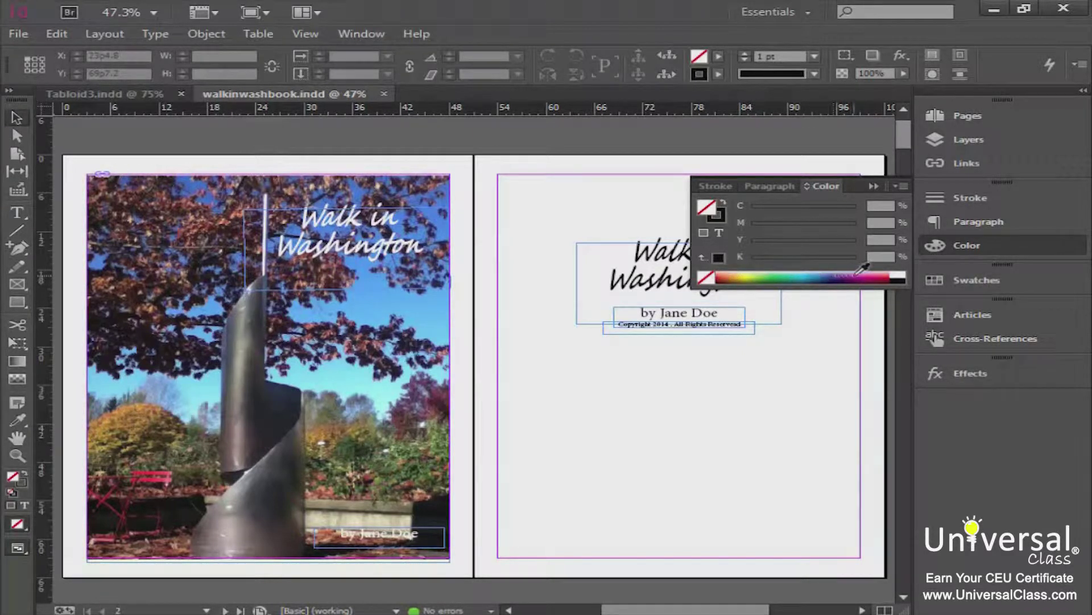
left_click(768, 274)
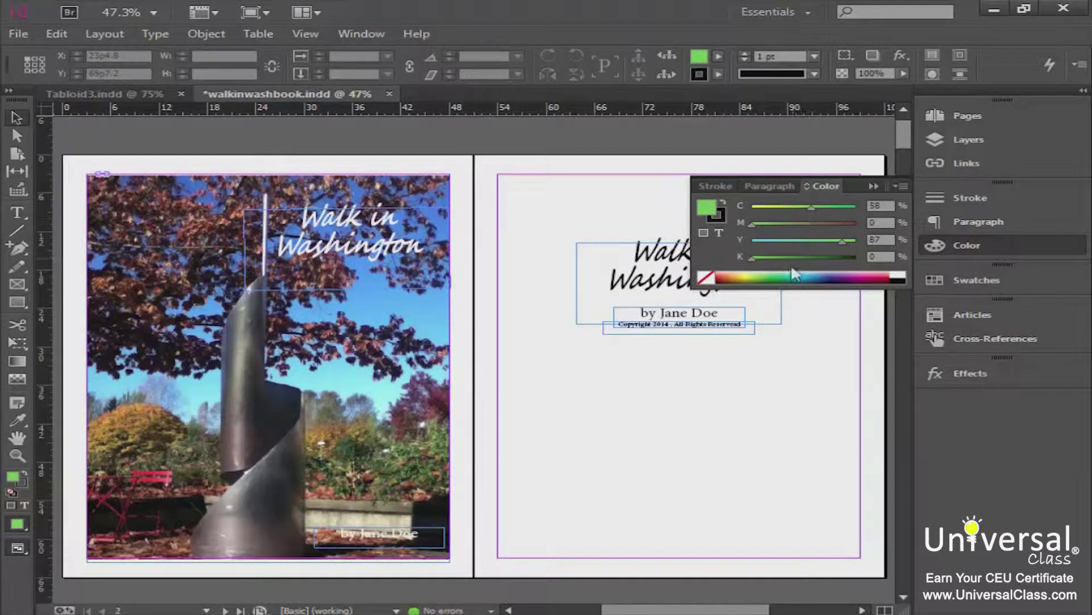
left_click(839, 276)
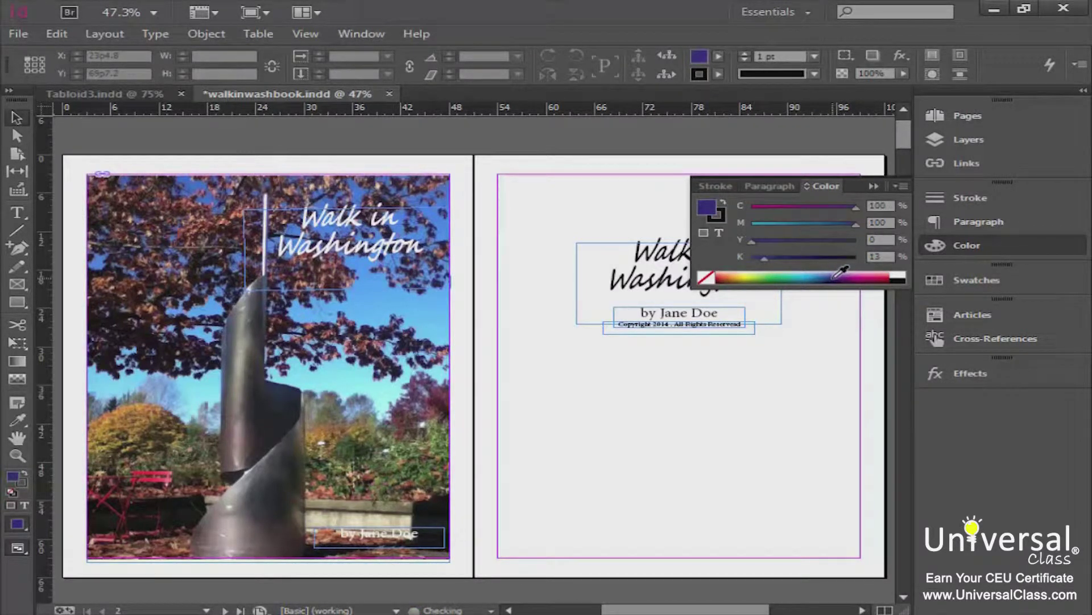
left_click(780, 276)
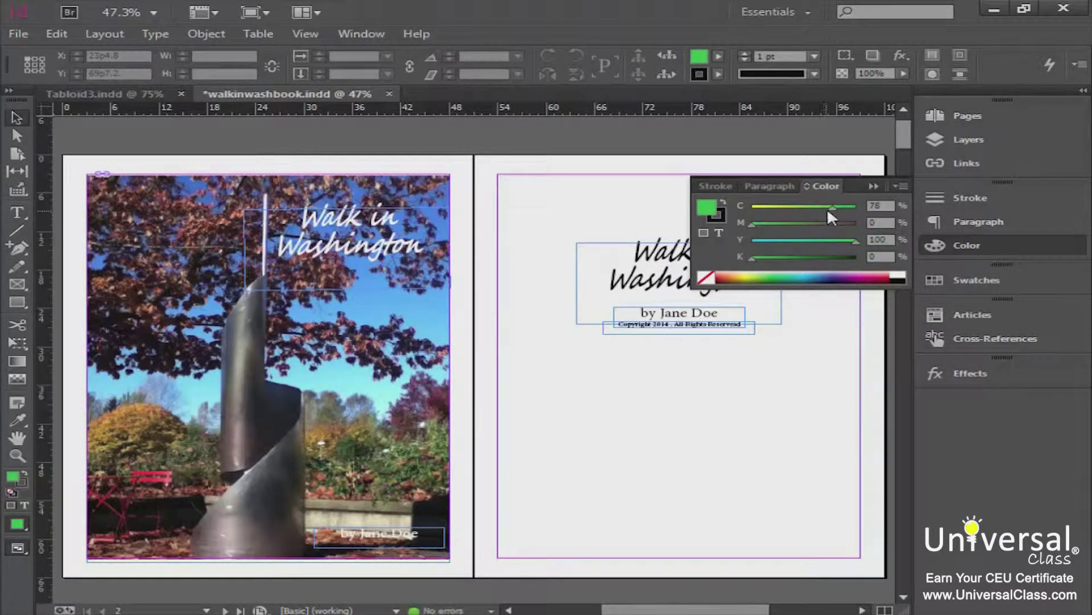
Adjust the default fill's CMYK mix to a muted green of C 52, M 17, Y 84, K 7
left_click_drag(832, 208, 759, 259)
mouse_move(797, 222)
left_mouse_down()
mouse_move(833, 222)
mouse_move(792, 220)
left_mouse_up()
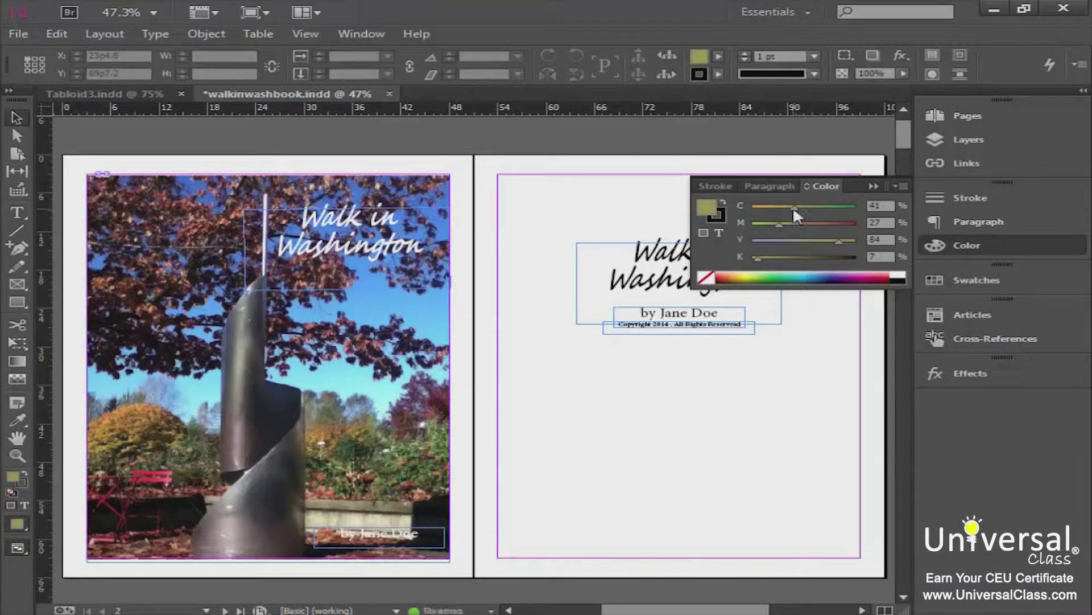
left_click_drag(777, 222, 806, 210)
left_click(882, 206)
double_click(882, 206)
Draw a rectangle about 20p5 wide and 15p7 high on the right-hand page, below the copyright line
scroll(784, 265, "up", 2)
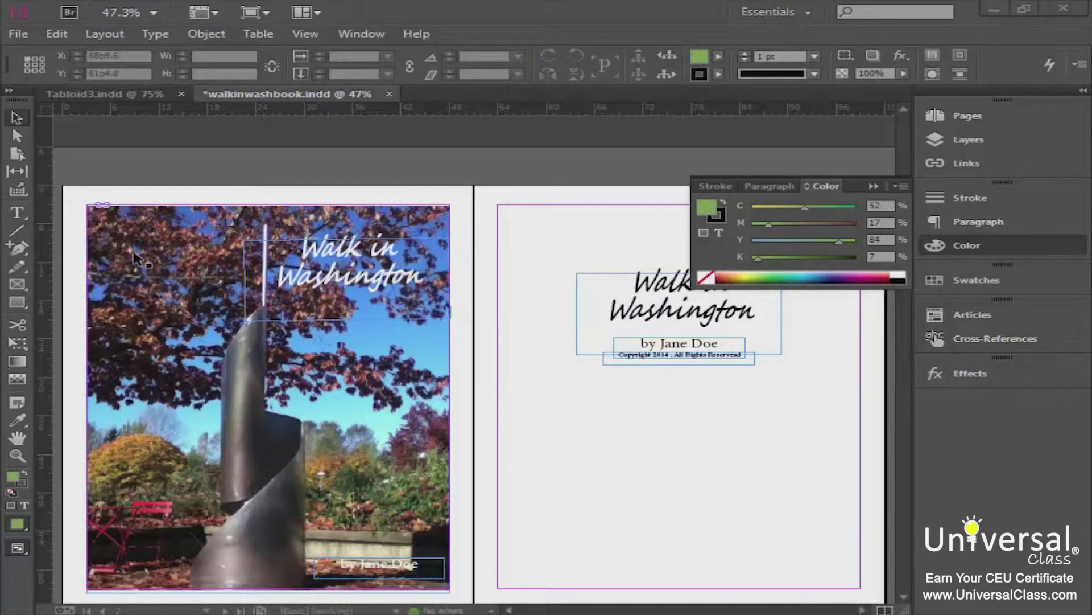
left_click(15, 303)
left_click_drag(537, 395, 703, 495)
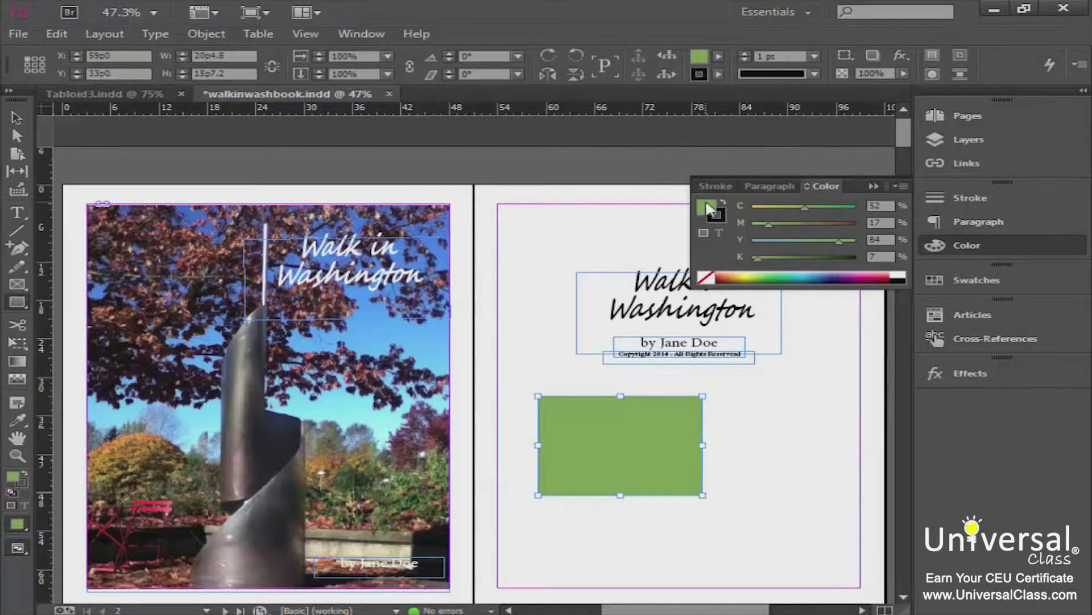
Try no fill, white and black as fills on the new rectangle
left_click(705, 278)
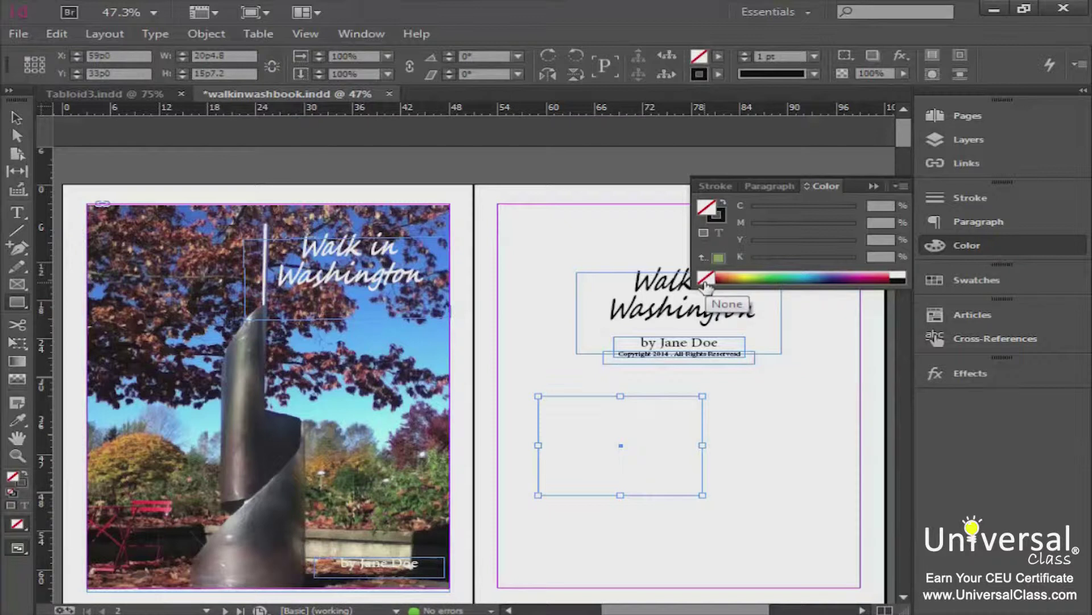
left_click(905, 273)
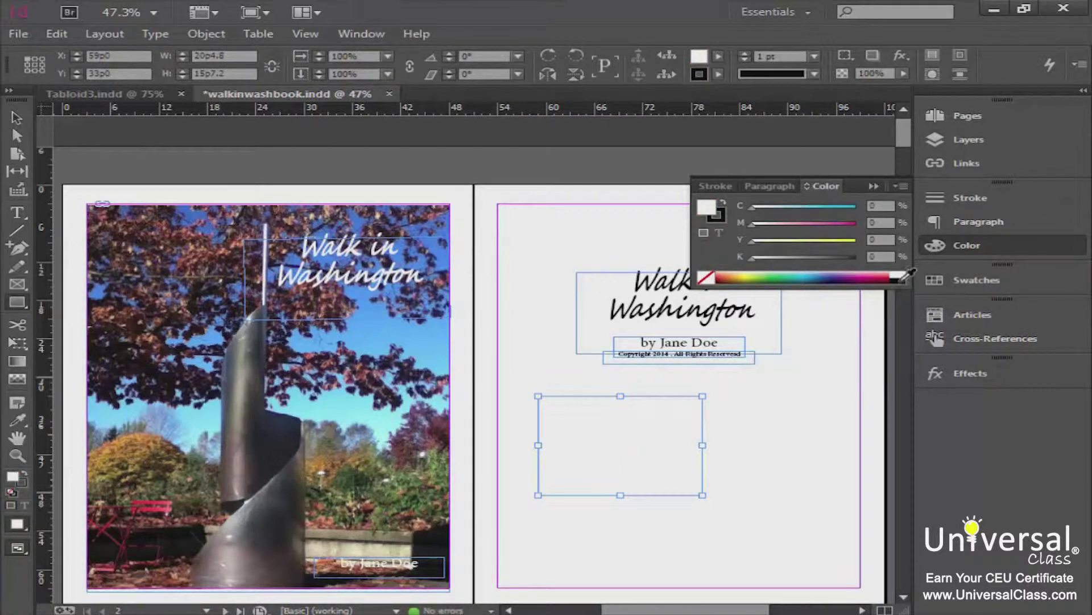
left_click(903, 279)
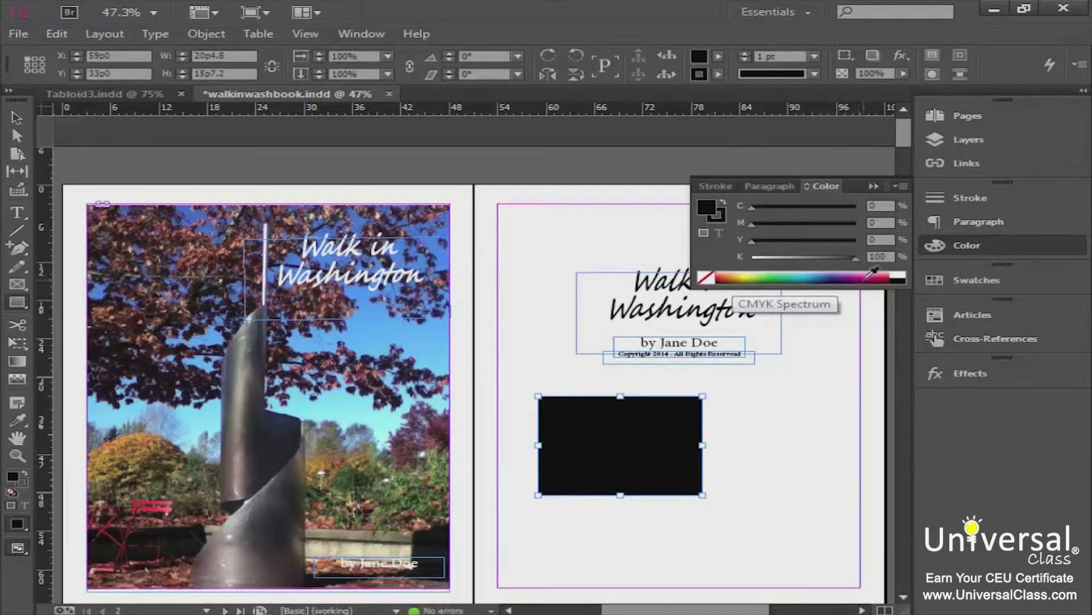
Fill the rectangle with a purple mix of C 58, M 83, Y 23, K 0
left_click(837, 276)
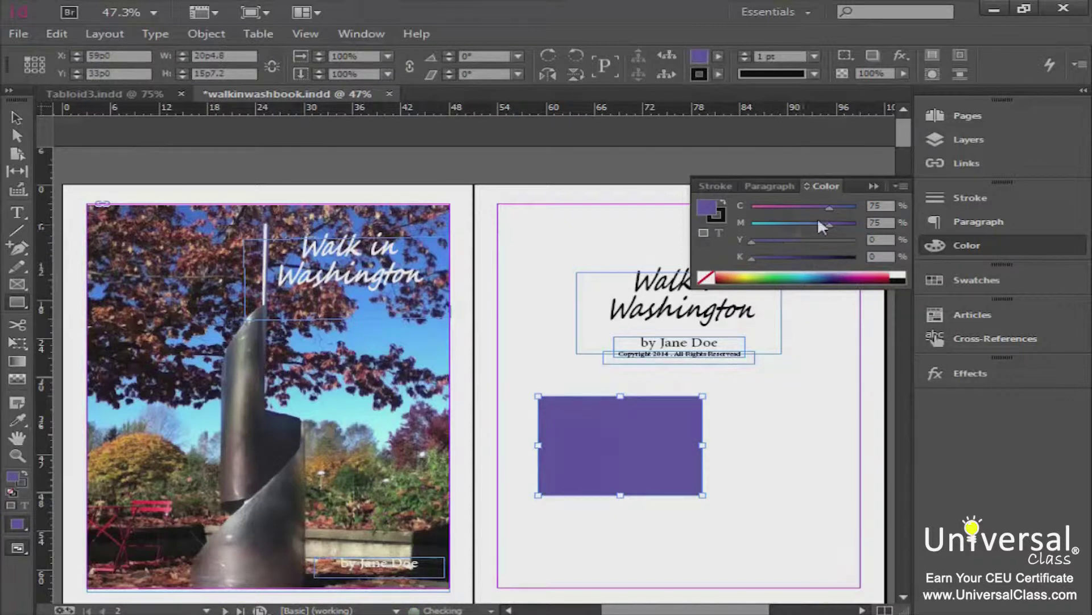
mouse_move(827, 208)
left_mouse_down()
mouse_move(811, 206)
mouse_move(831, 222)
mouse_move(814, 225)
mouse_move(852, 224)
mouse_move(838, 224)
left_mouse_up()
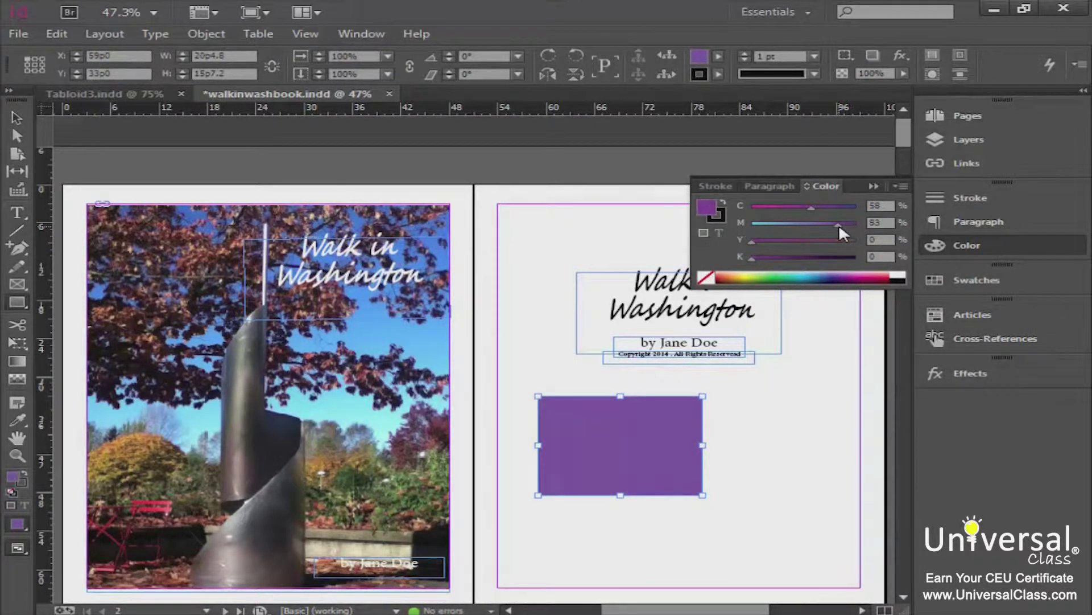
left_click_drag(752, 239, 775, 239)
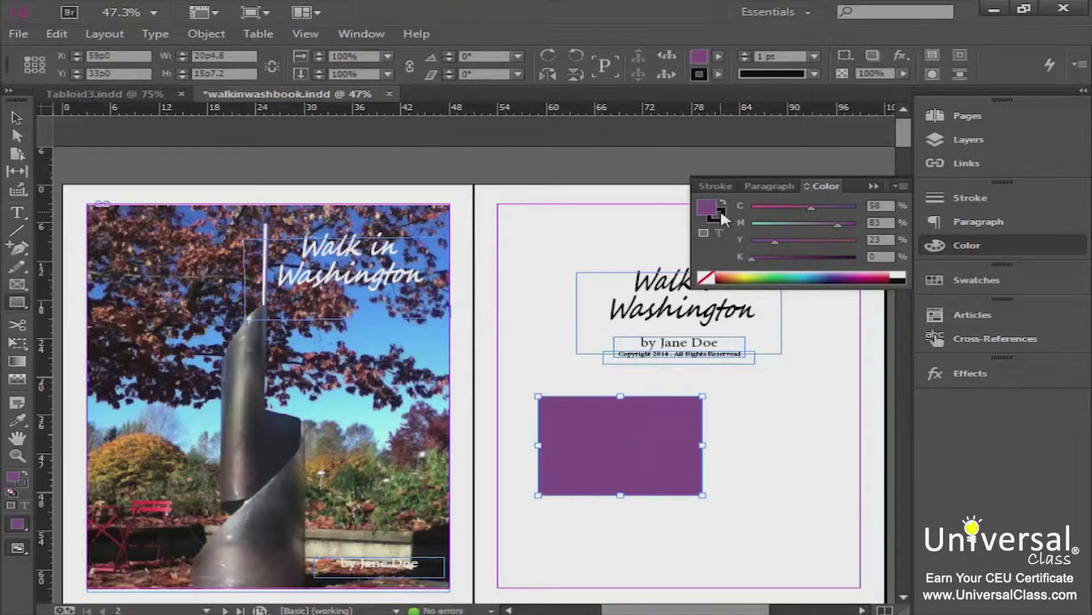
Recolor the rectangle's stroke, trying green and yellow before settling on a blue of C 100, M 11, Y 0, K 13
double_click(703, 74)
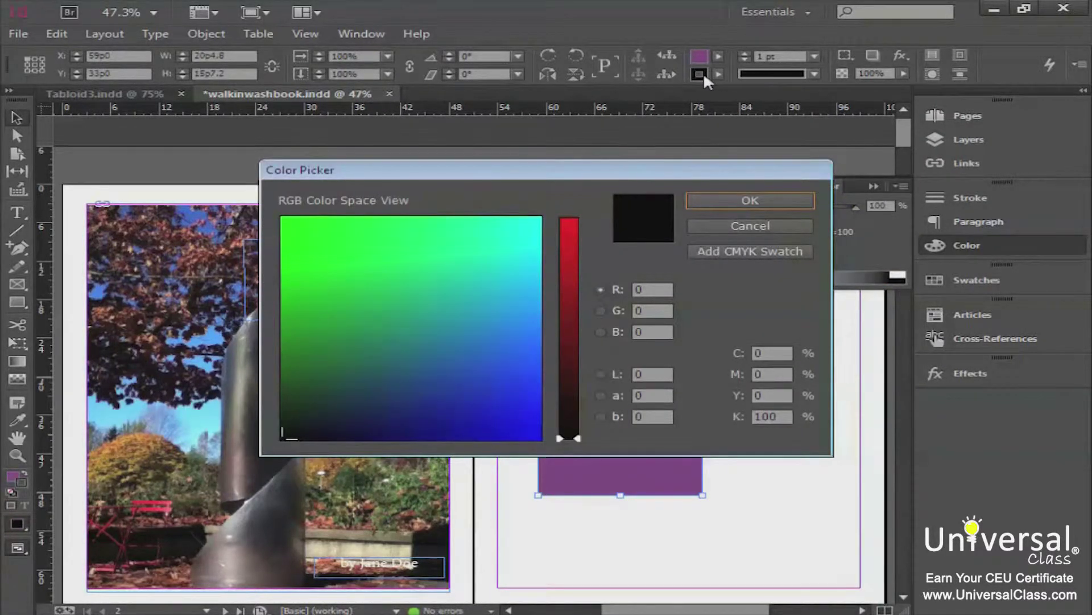
left_click_drag(281, 431, 395, 309)
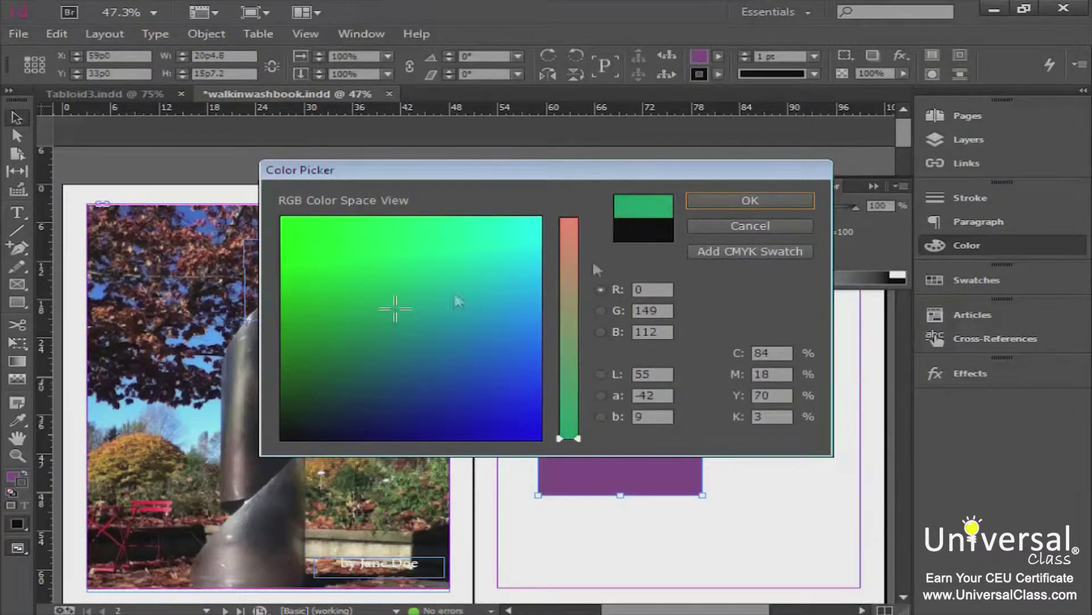
left_click(746, 200)
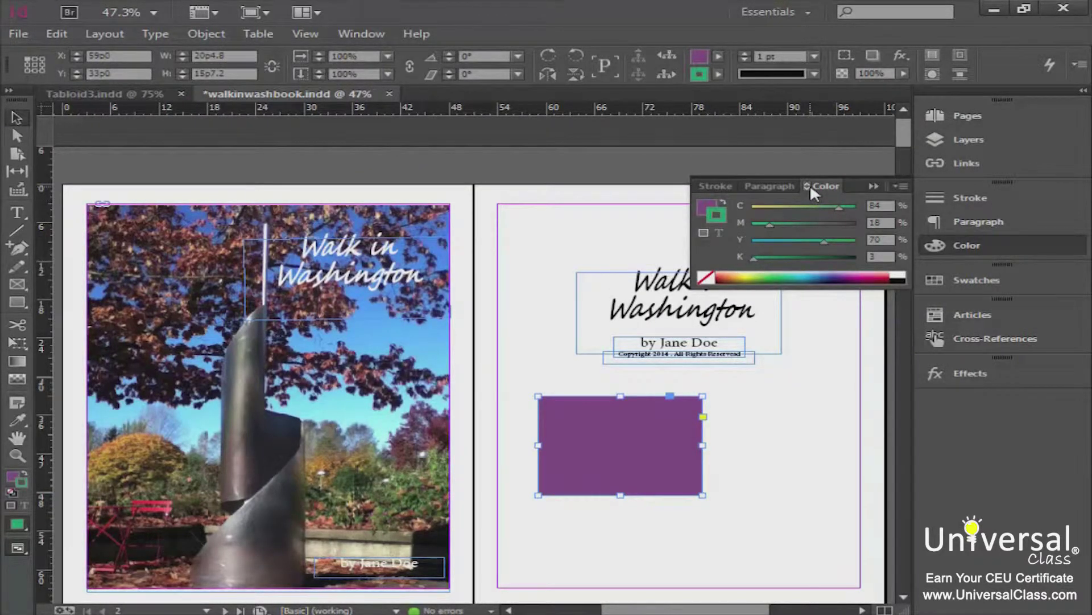
left_click(751, 276)
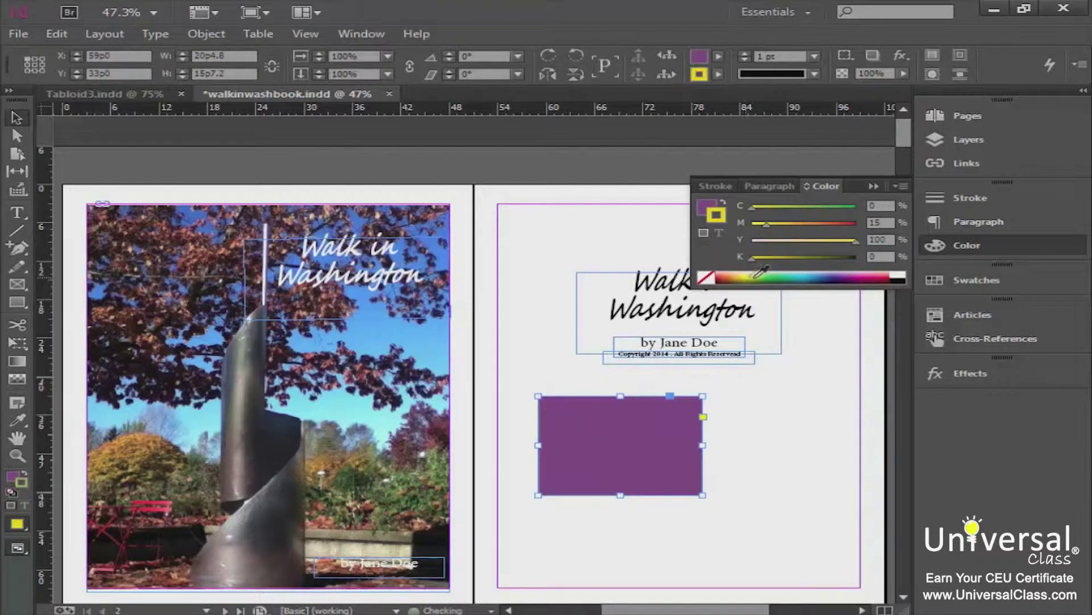
left_click(808, 277)
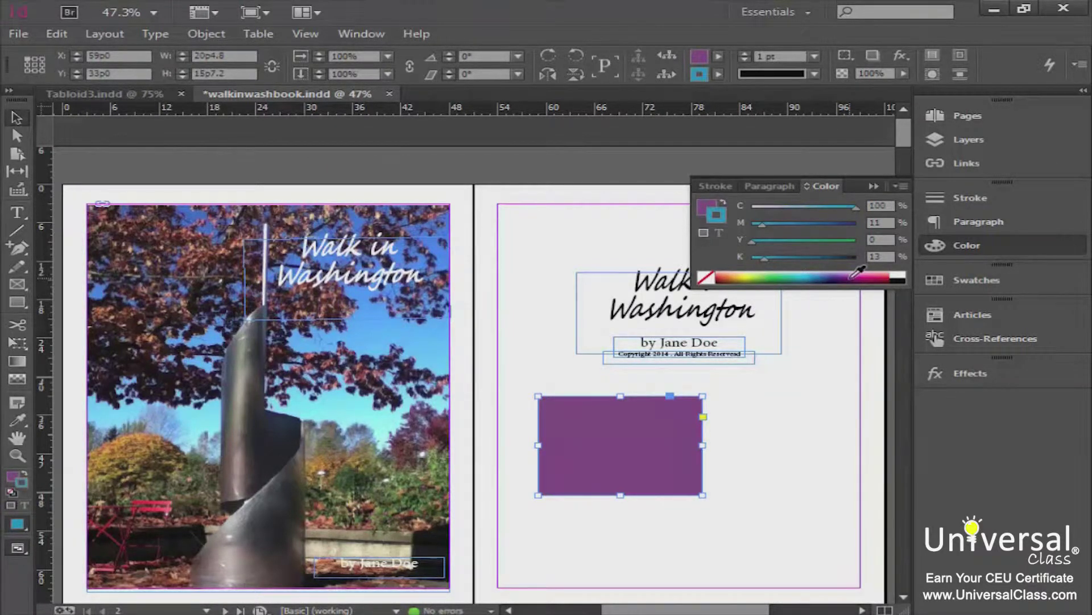
Try other fill colors on the rectangle, including an olive green of C 4, M 0, Y 100, K 38
double_click(699, 52)
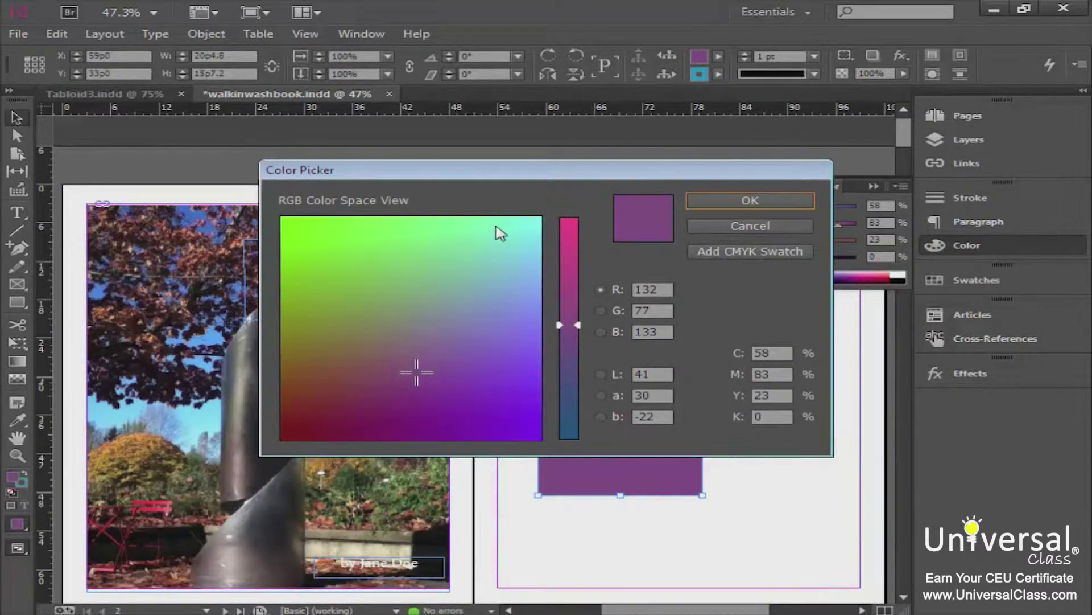
left_click(437, 286)
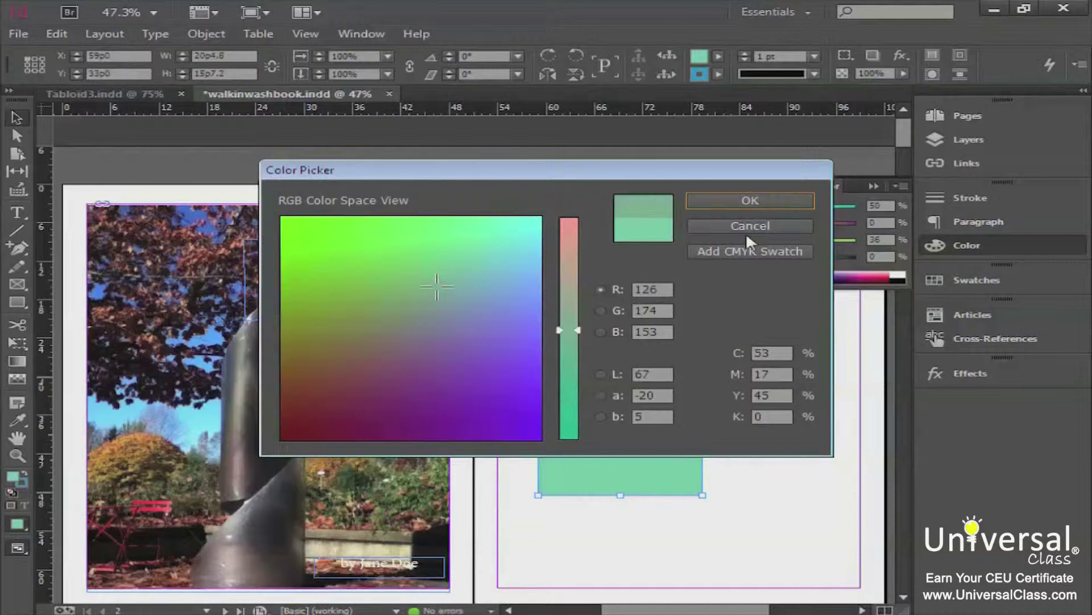
left_click(747, 232)
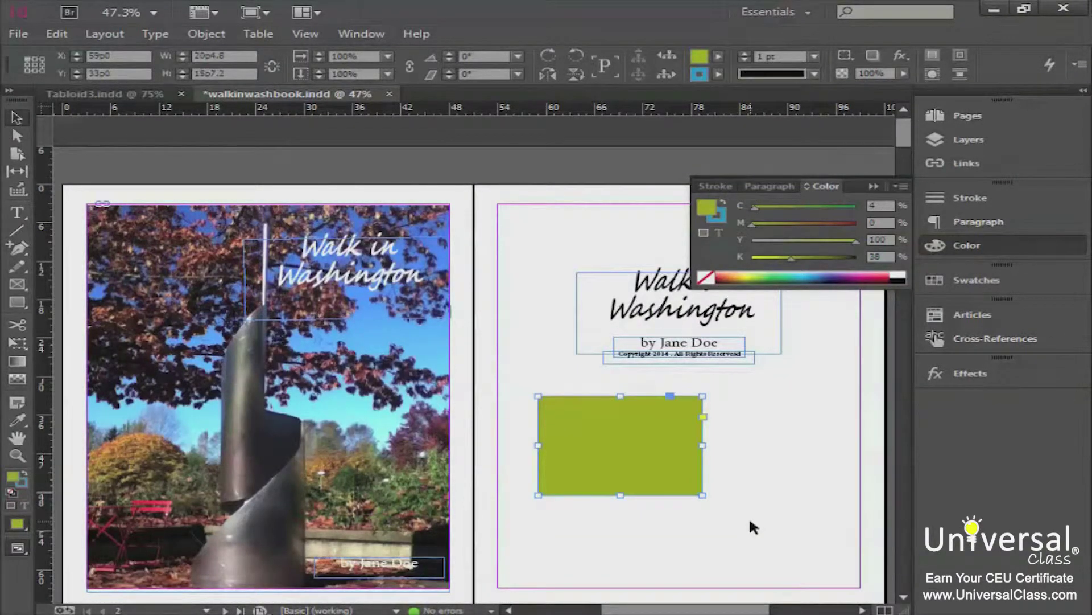
left_click_drag(785, 278, 820, 275)
mouse_move(754, 279)
left_mouse_down()
mouse_move(760, 287)
mouse_move(742, 280)
left_mouse_up()
With the swatches displayed, mix a bright green fill of R 96, G 224, B 53 and add it as a CMYK swatch
left_click(975, 277)
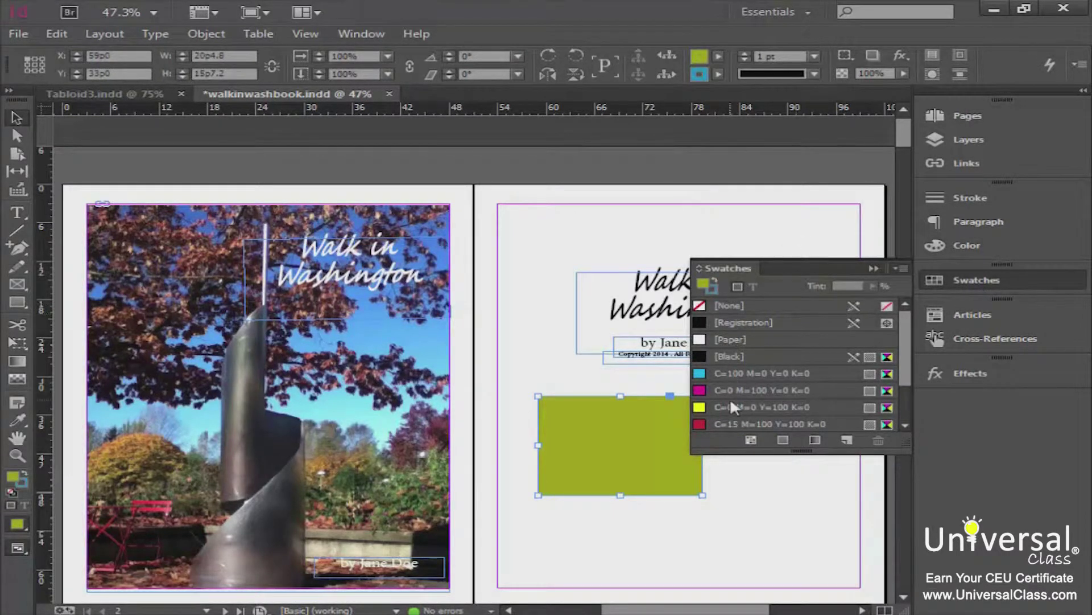
left_click_drag(907, 337, 908, 429)
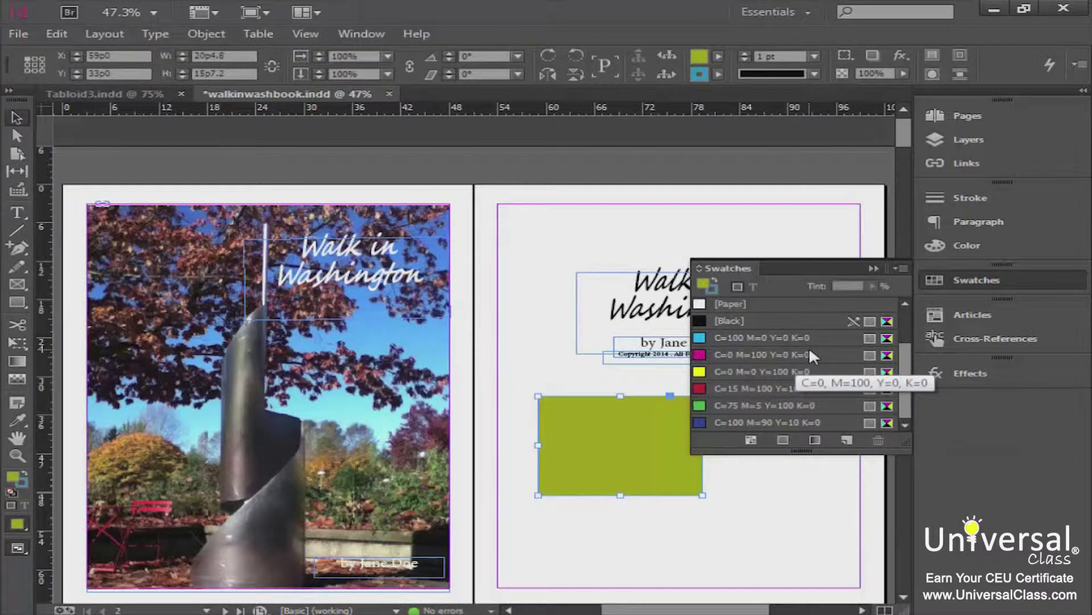
double_click(699, 60)
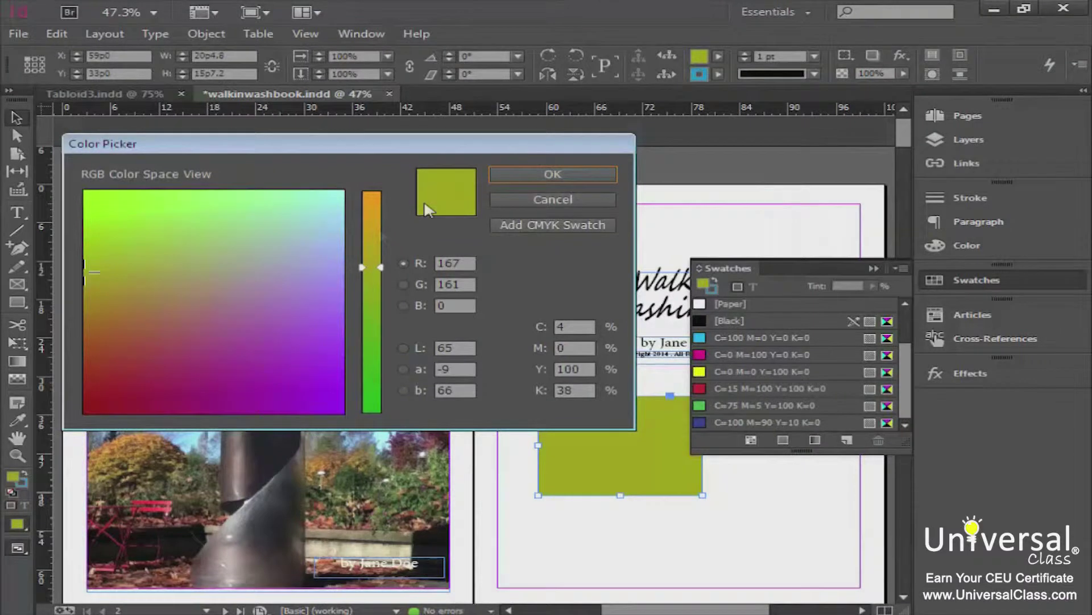
left_click_drag(380, 266, 381, 328)
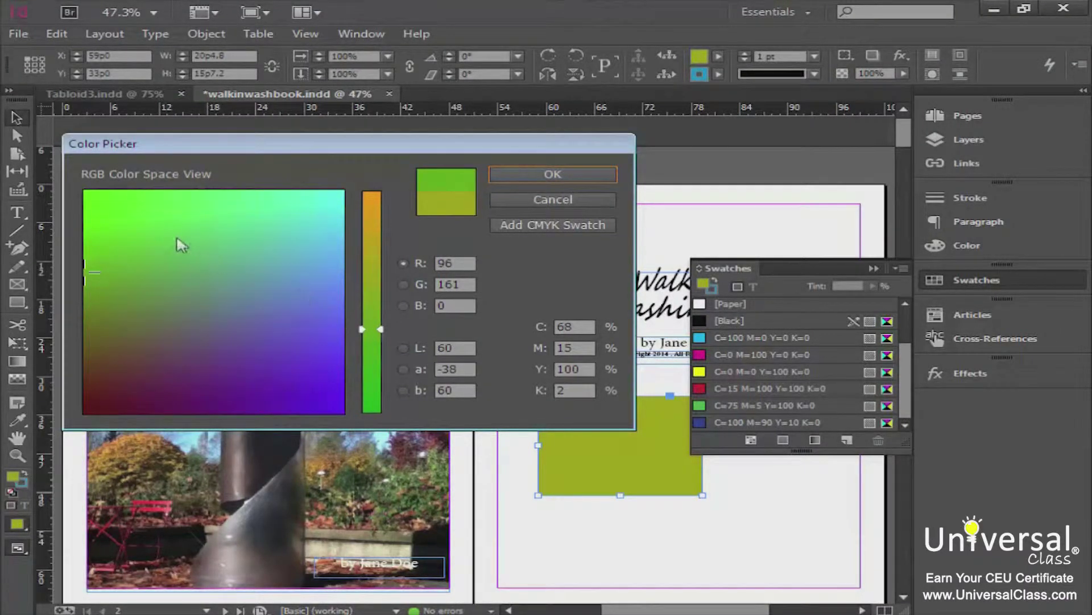
left_click(196, 229)
mouse_move(196, 210)
left_mouse_down()
mouse_move(128, 199)
mouse_move(137, 217)
left_mouse_up()
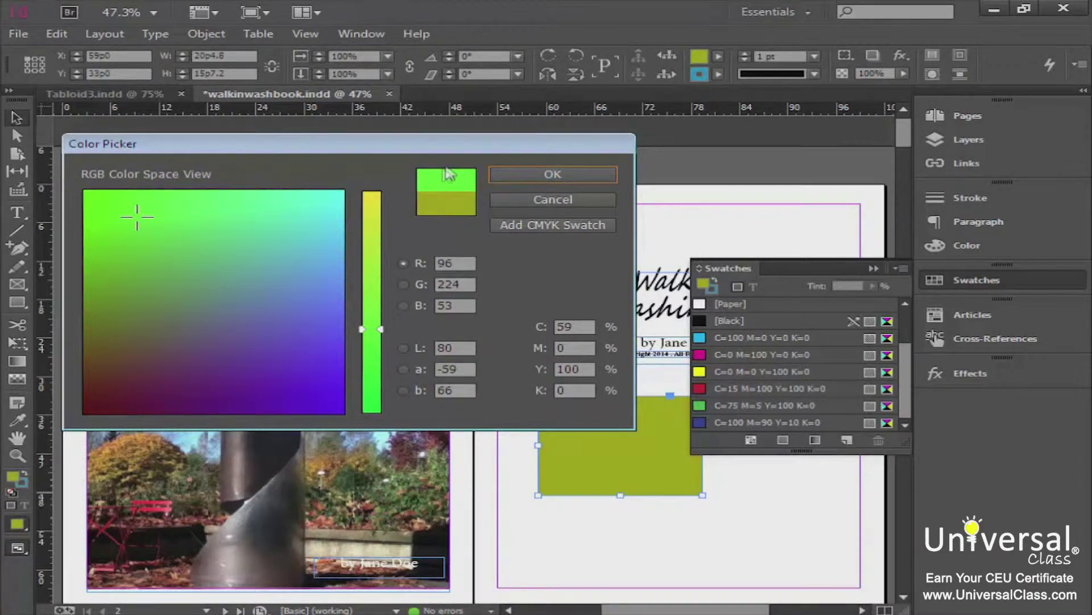
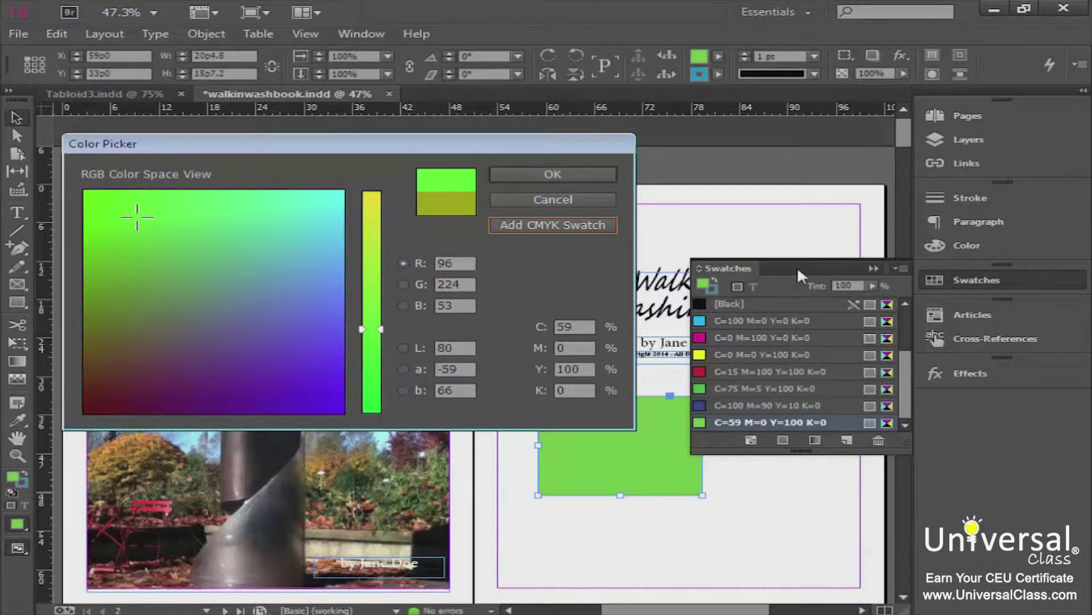
Mix a violet of R 91, G 84, B 217, add it as a CMYK swatch and apply it to the rectangle's fill
left_click(200, 268)
mouse_move(200, 268)
left_mouse_down()
mouse_move(261, 322)
mouse_move(302, 348)
mouse_move(304, 340)
left_mouse_up()
left_click(372, 333)
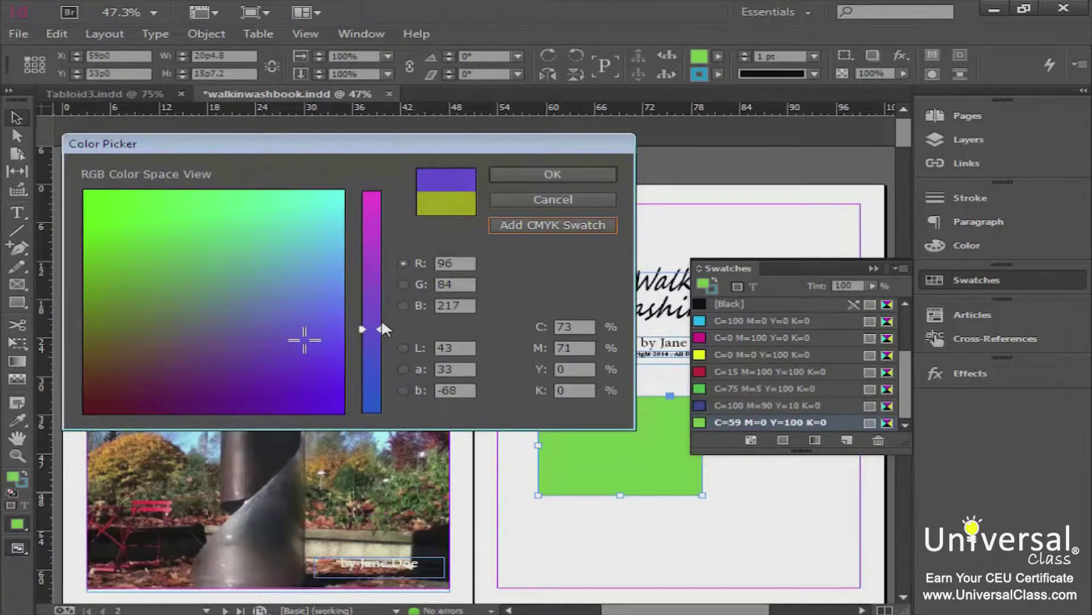
left_click(562, 224)
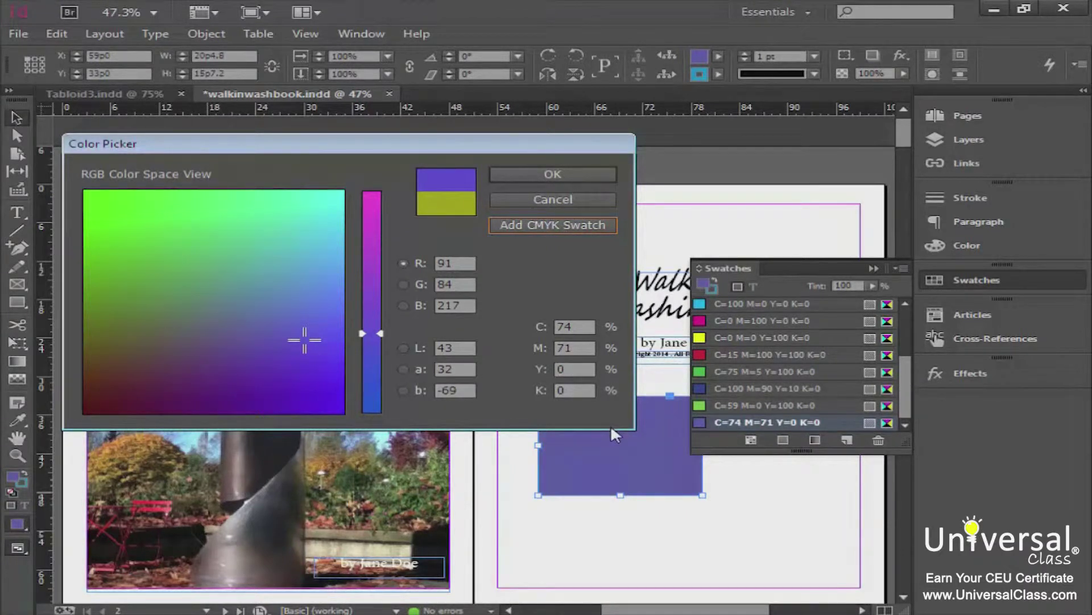
left_click(513, 172)
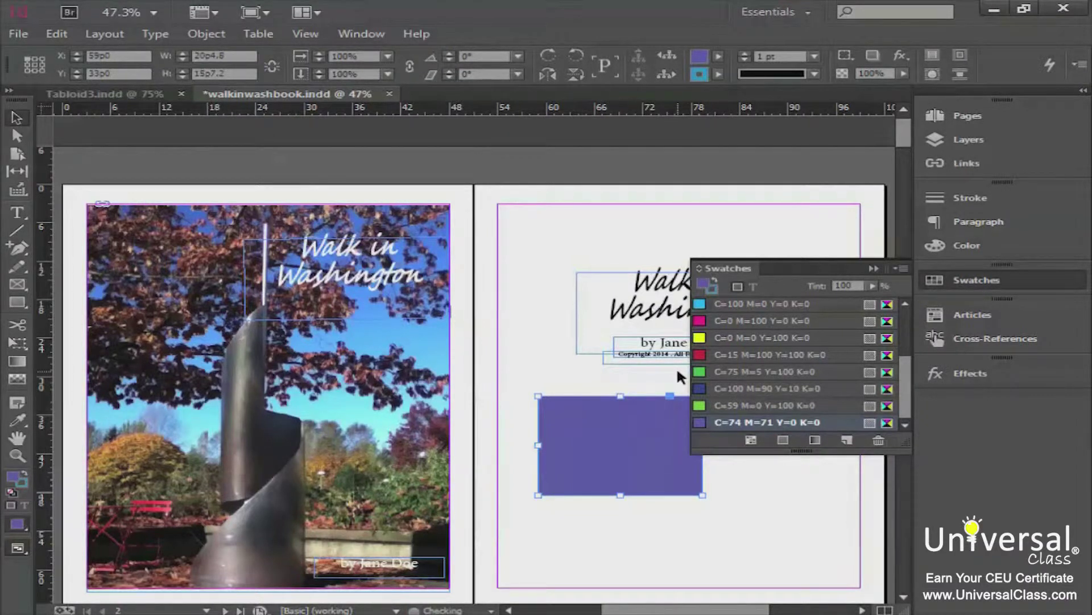
Draw two small rectangles on the right-hand page, about 7p7 by 6p7 above the title and about 10p0 by 8p5 near the lower right margin
left_click(17, 303)
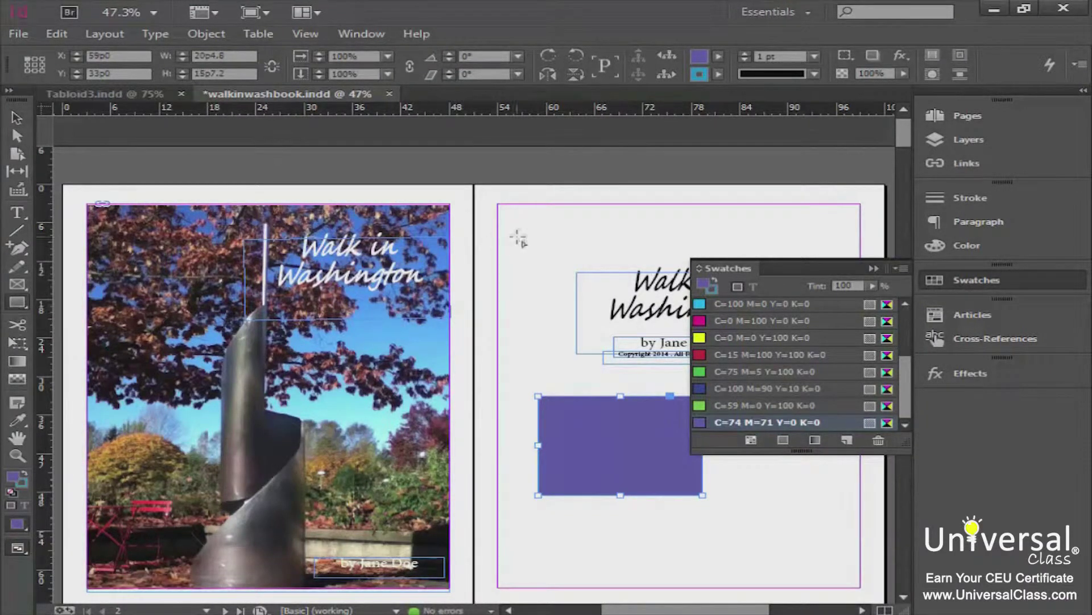
left_click_drag(532, 222, 596, 265)
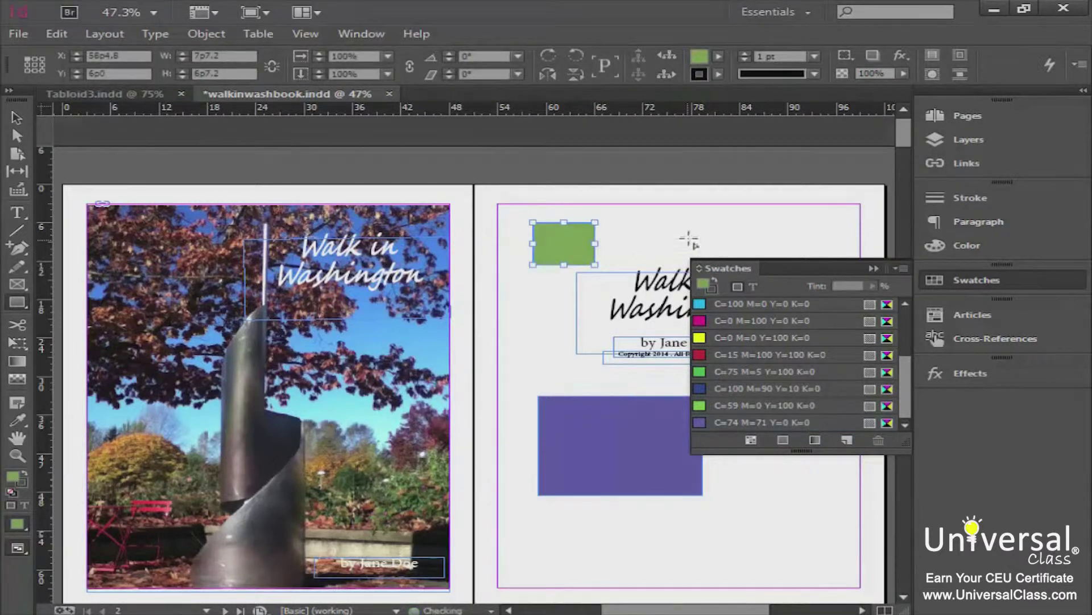
left_click_drag(765, 524, 846, 578)
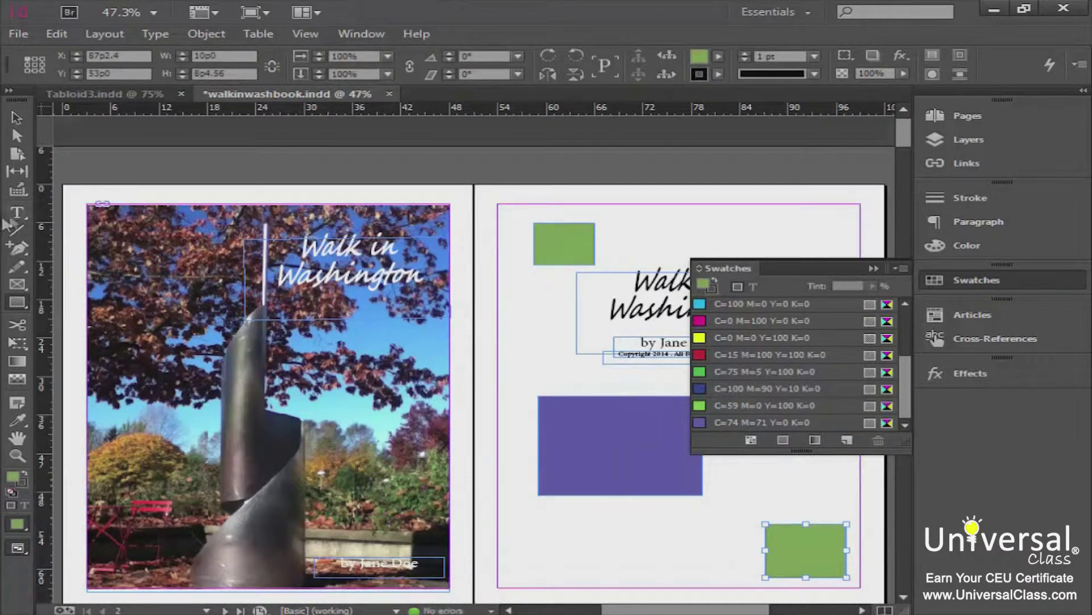
Fill the small rectangle above the title with the C=59 M=0 Y=100 K=0 swatch
left_click(17, 117)
left_click(569, 242)
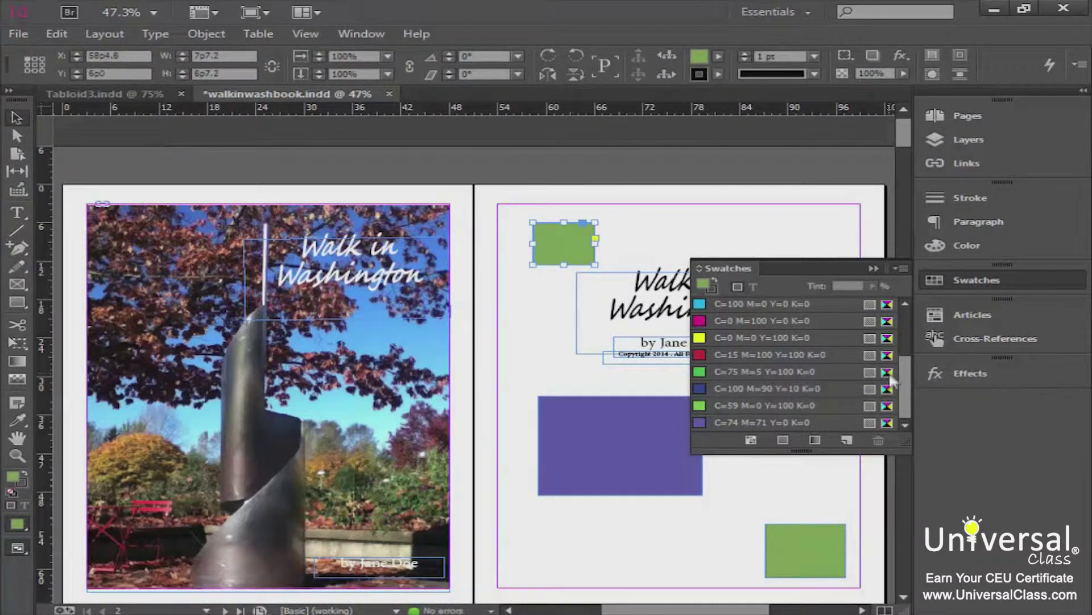
left_click(722, 402)
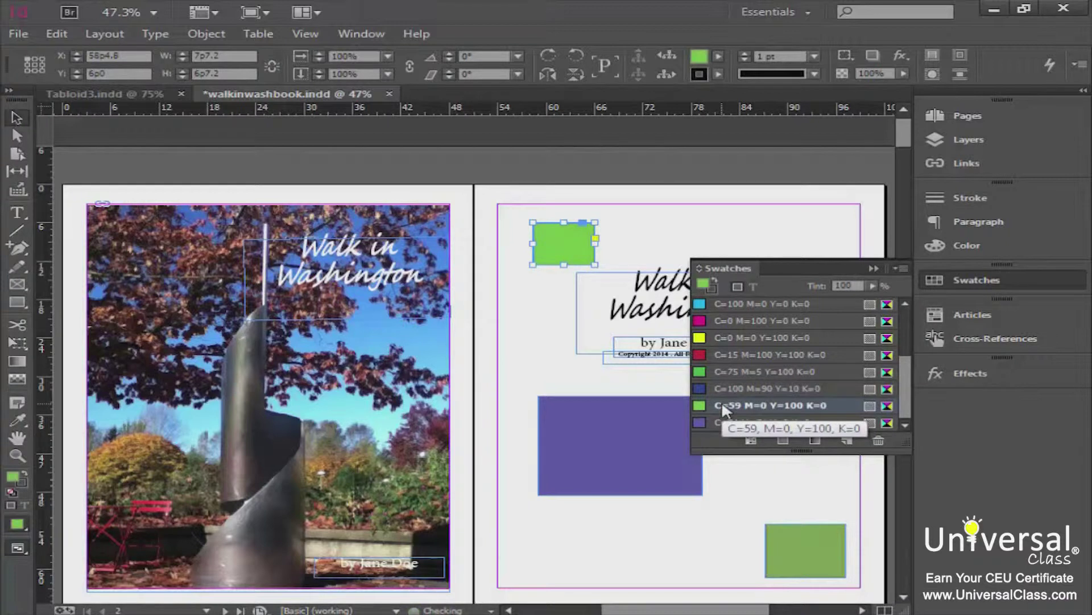
Fill the small rectangle near the lower right margin with the C=74 M=71 Y=0 K=0 swatch
left_click(723, 405)
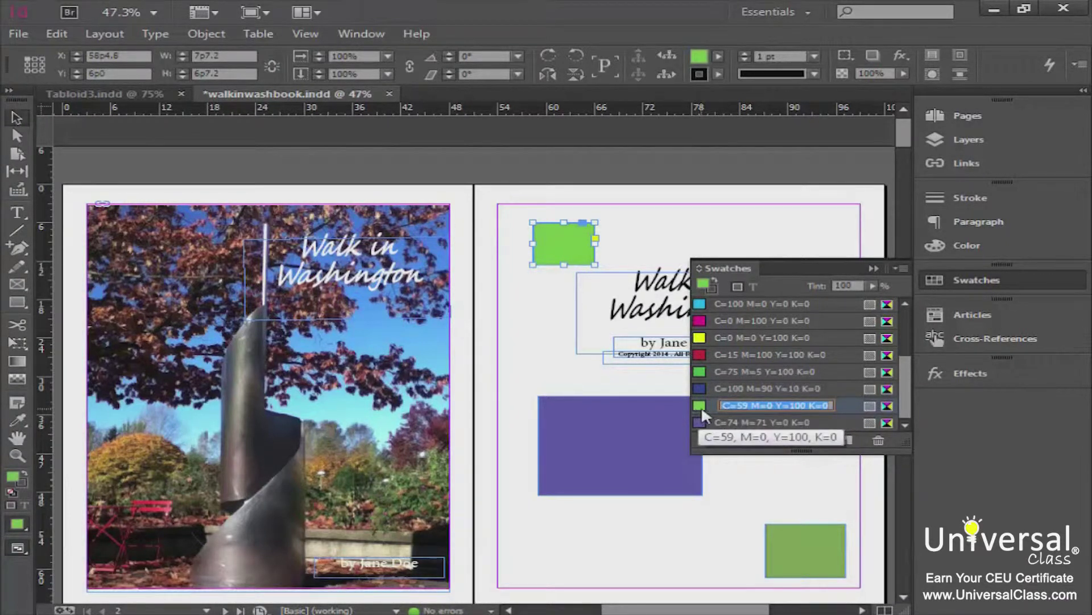
key("Return")
left_click(811, 551)
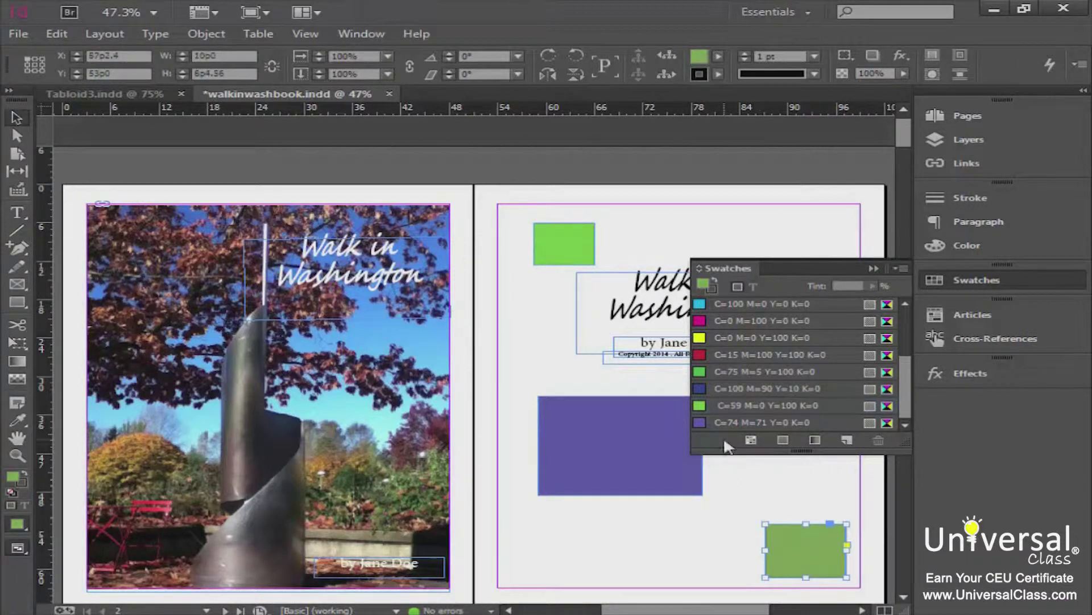
left_click(732, 420)
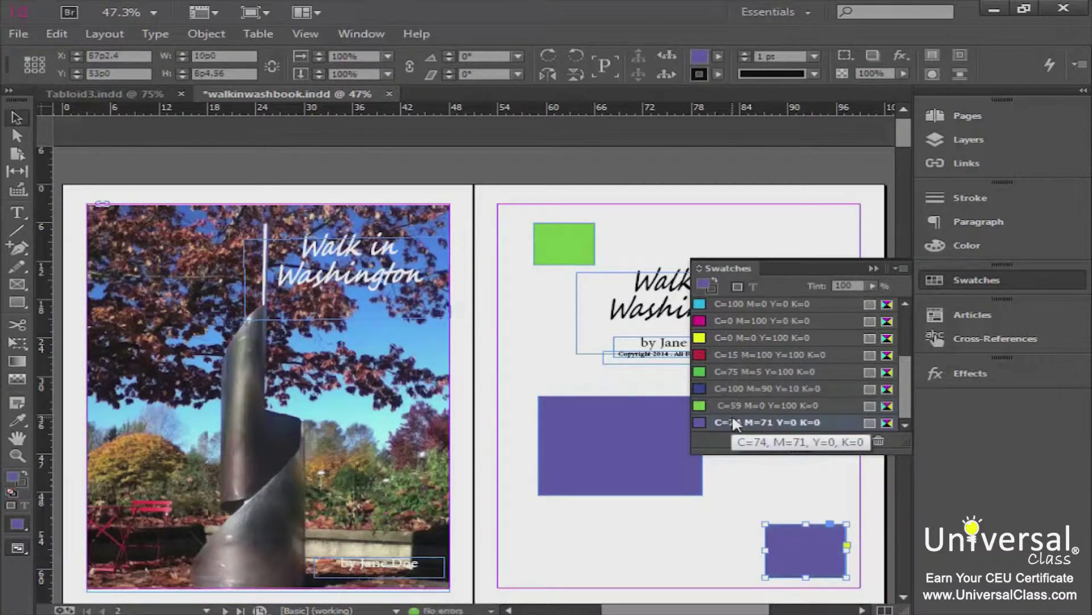
Fill the large rectangle with the C=100 M=90 Y=10 K=0 swatch and remix that fill to turquoise, C=68 M=0 Y=24 K=0
left_click(622, 451)
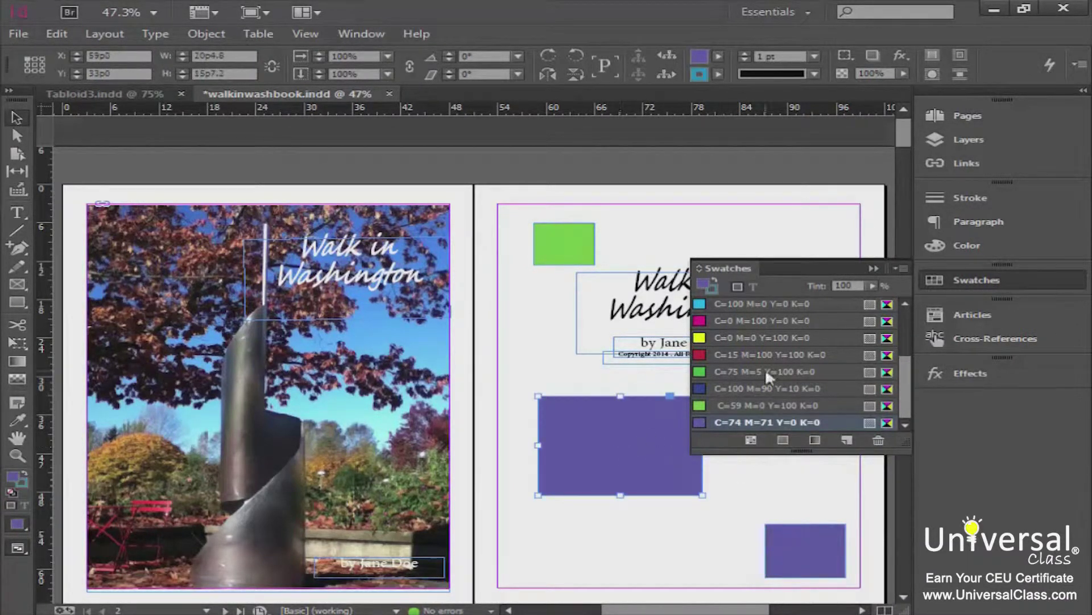
left_click(742, 387)
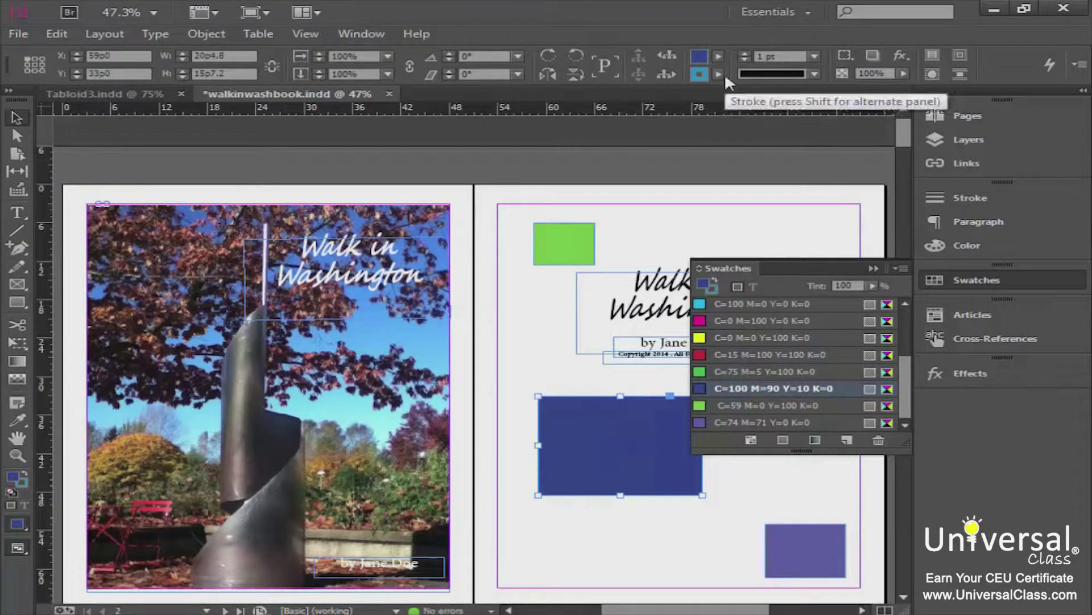
double_click(700, 56)
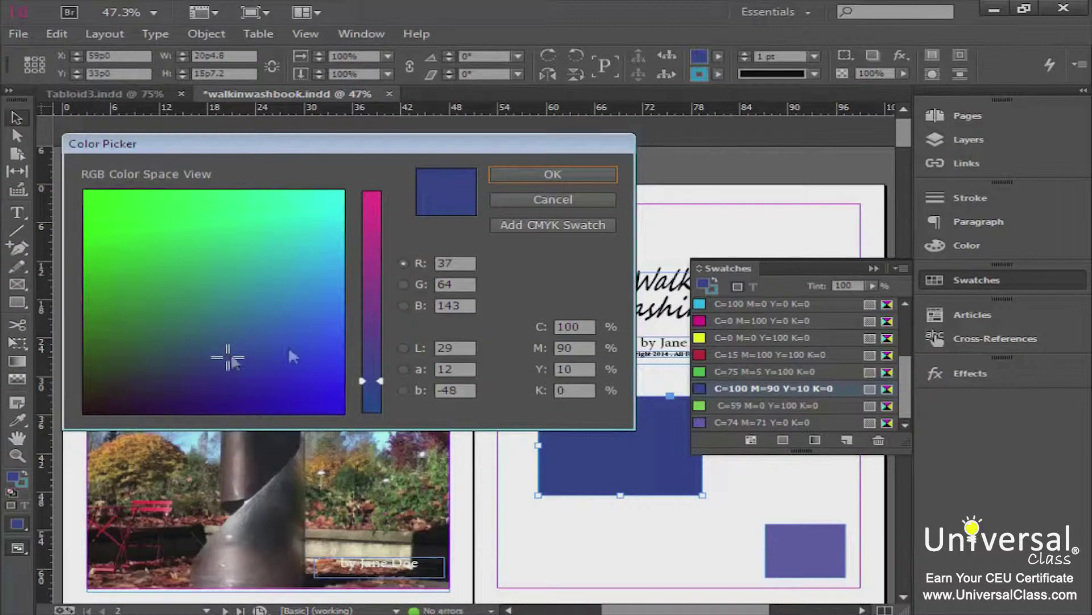
left_click(239, 204)
key("Return")
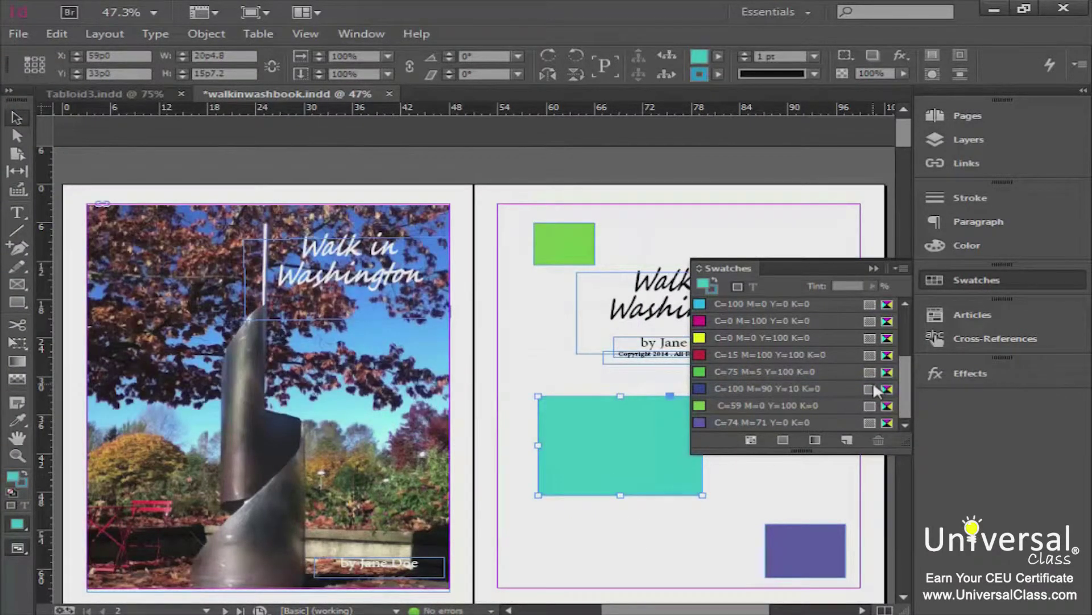
Examine the color types and color modes available for the C=68 M=0 Y=24 K=0 swatch, leaving its options unchanged
mouse_move(907, 376)
left_mouse_down()
mouse_move(905, 341)
mouse_move(907, 384)
left_mouse_up()
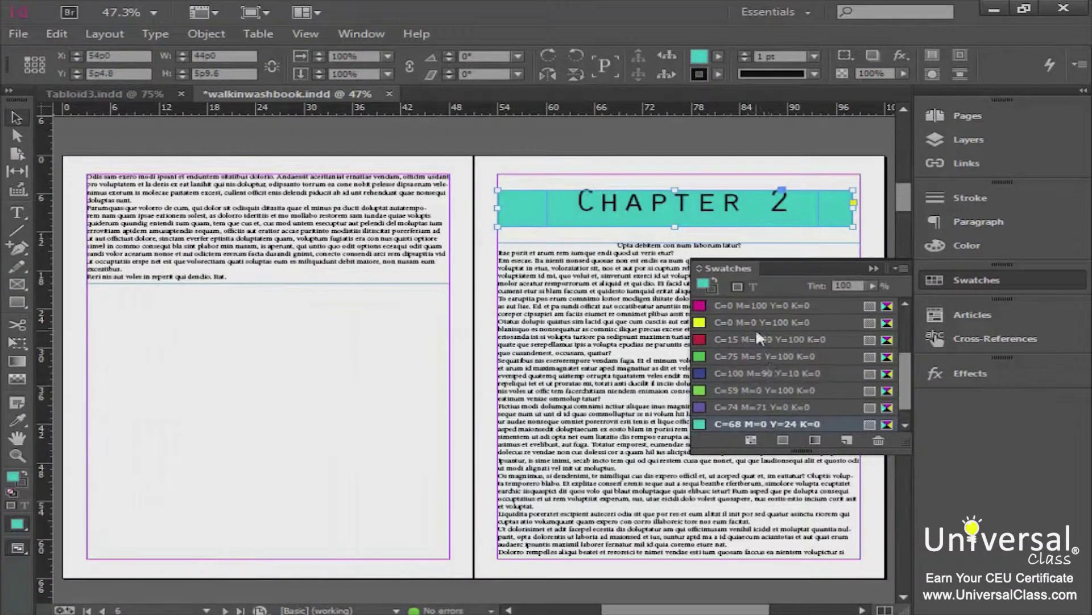
double_click(770, 423)
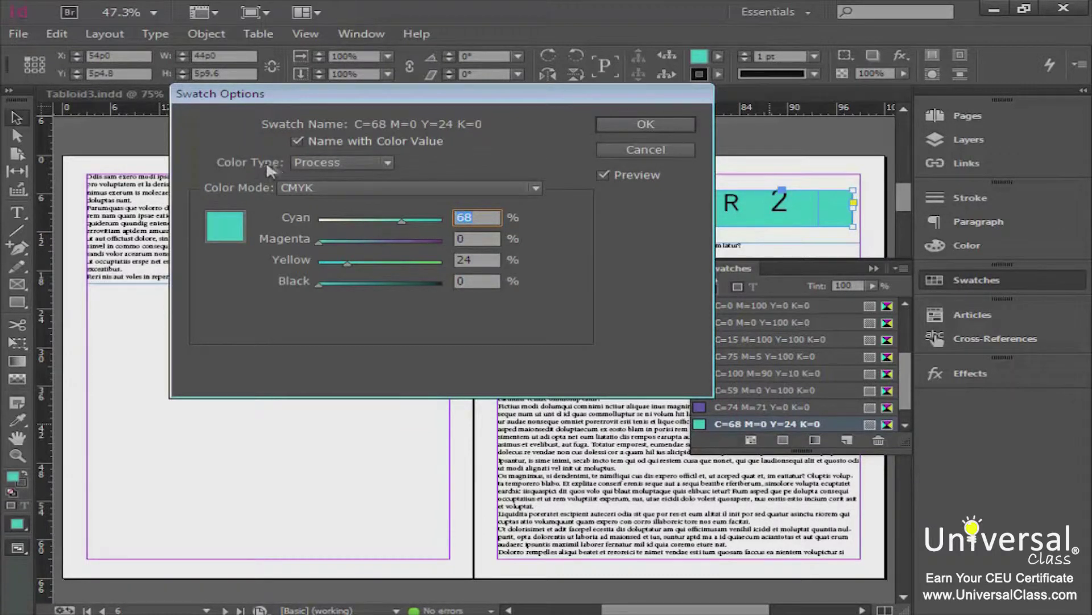
left_click(332, 161)
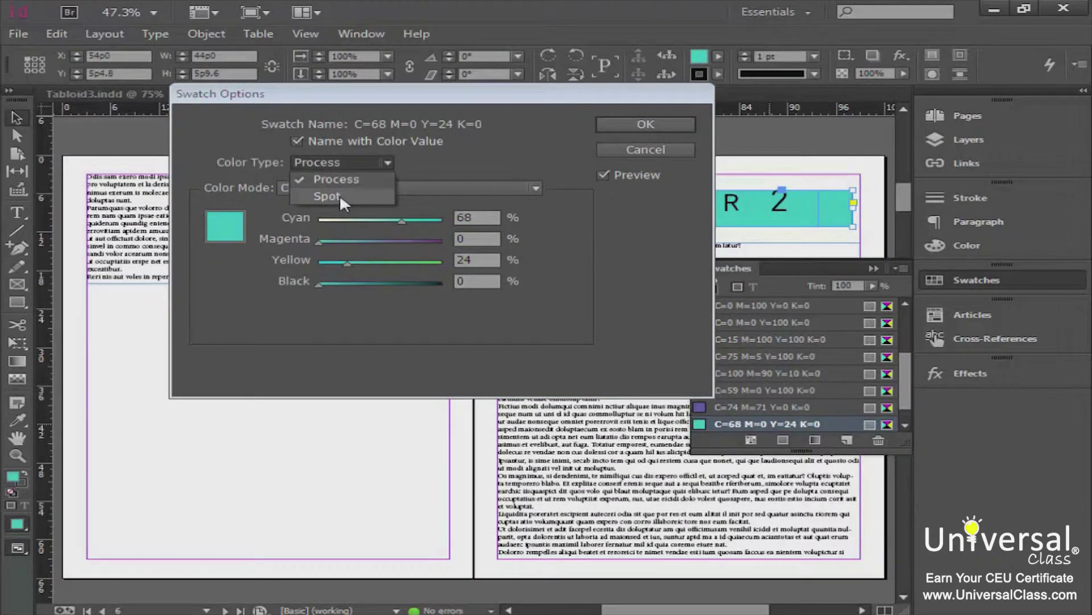
left_click(470, 155)
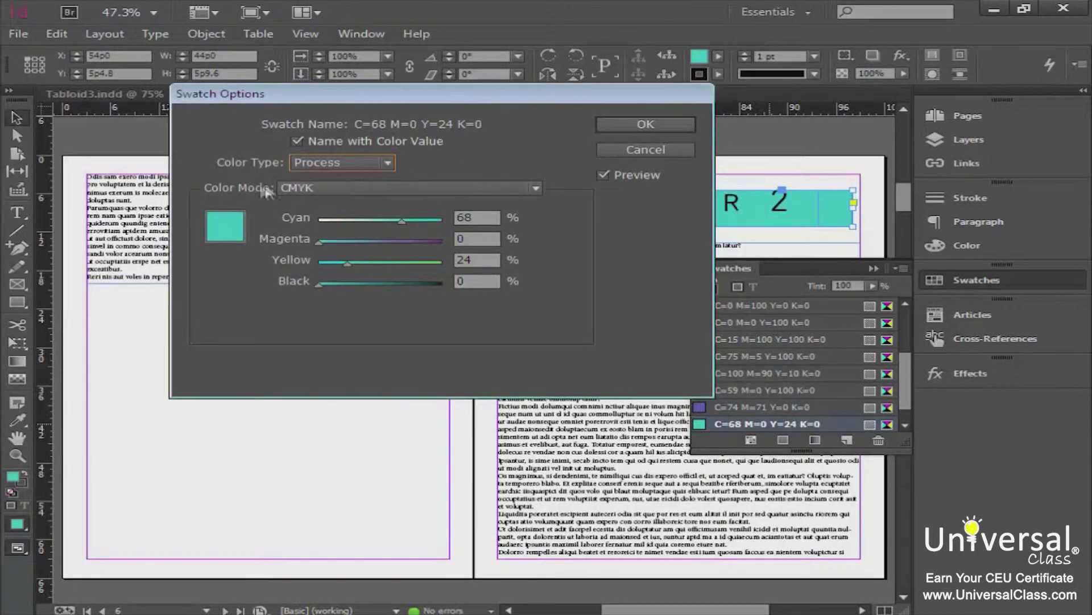
left_click(375, 189)
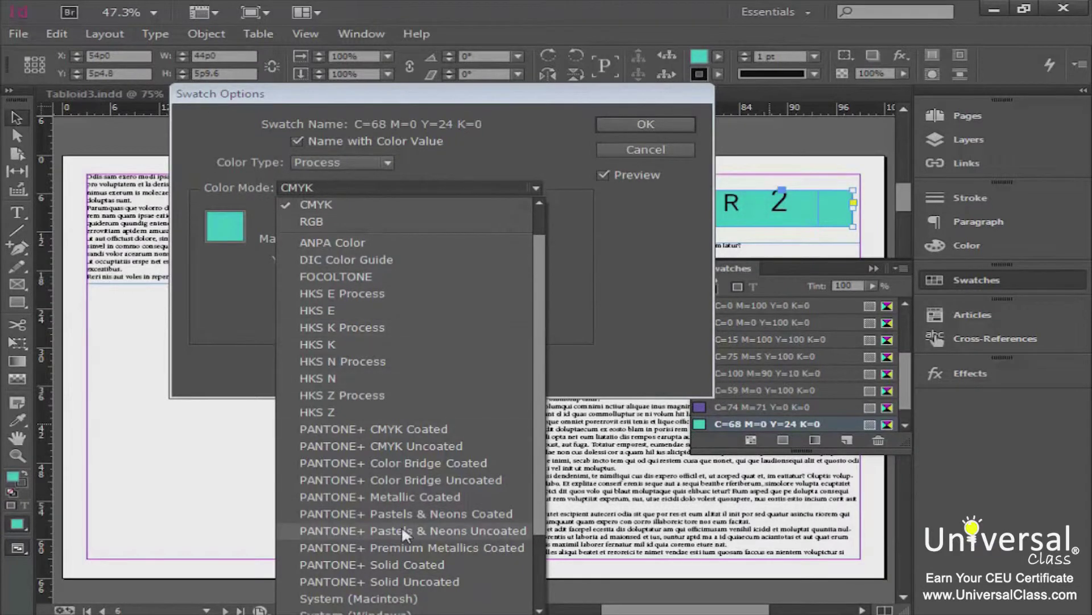
left_click_drag(541, 407, 543, 592)
key("Escape")
key("Escape")
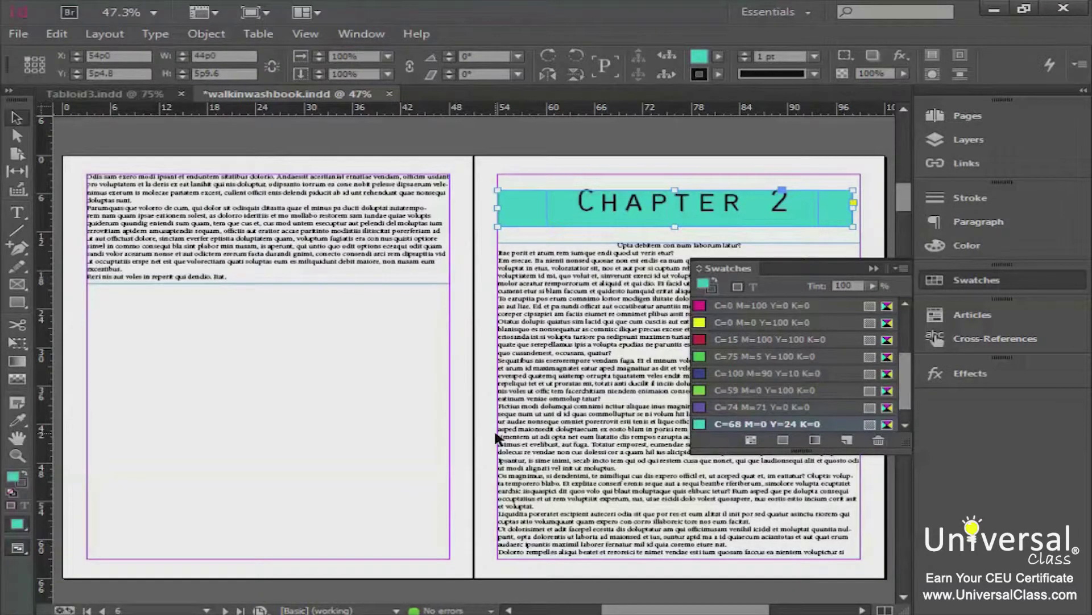
Enlarge the rectangle behind the Chapter 2 heading to 45p0 by 6p7.2 and give it a Linear gradient fill
left_click_drag(853, 189, 860, 185)
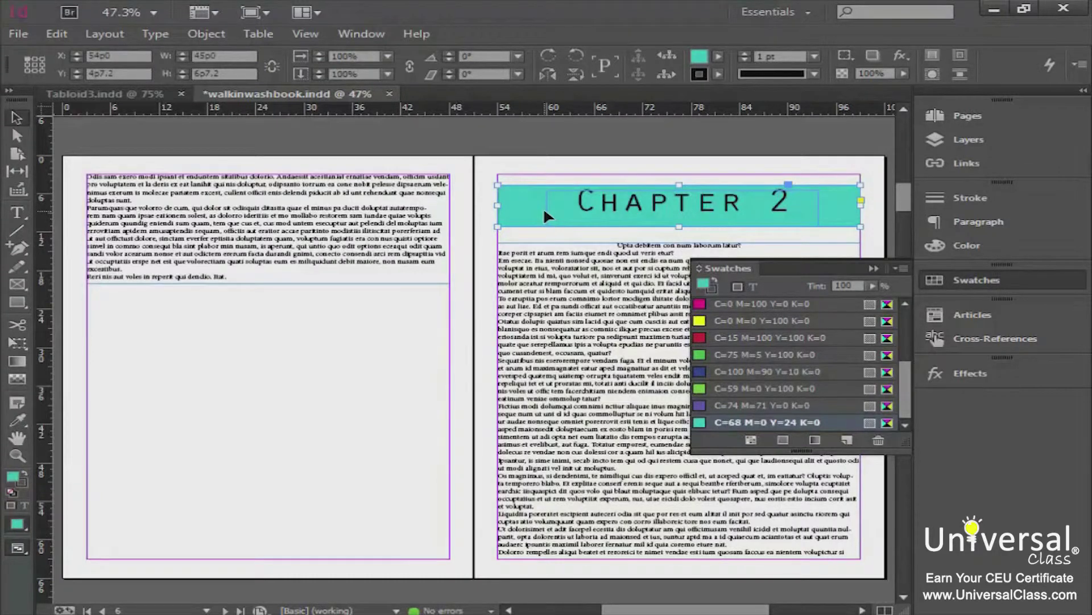
left_click(364, 33)
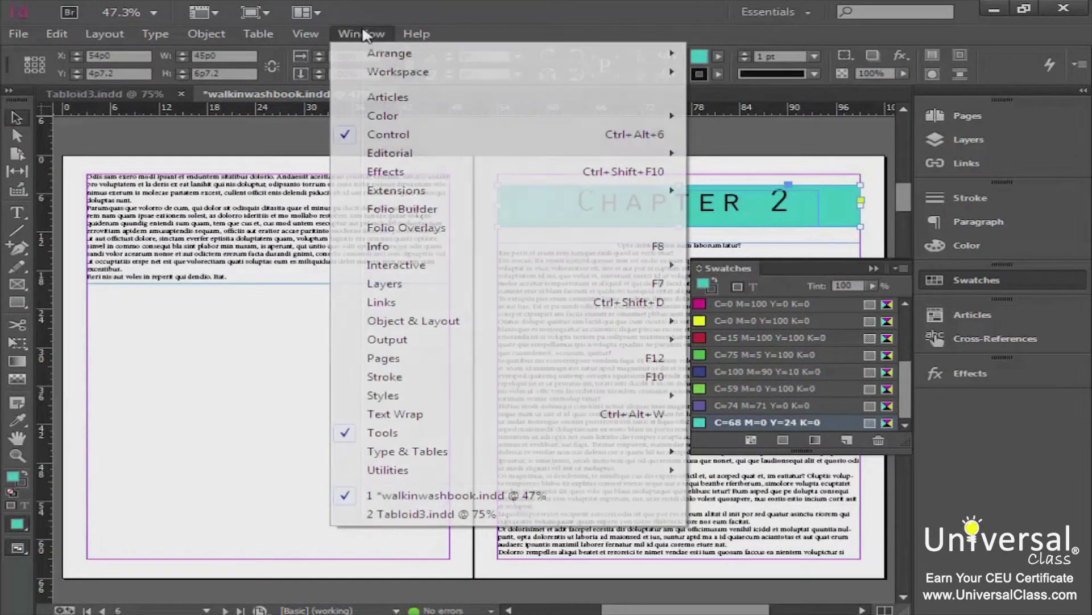
mouse_move(424, 122)
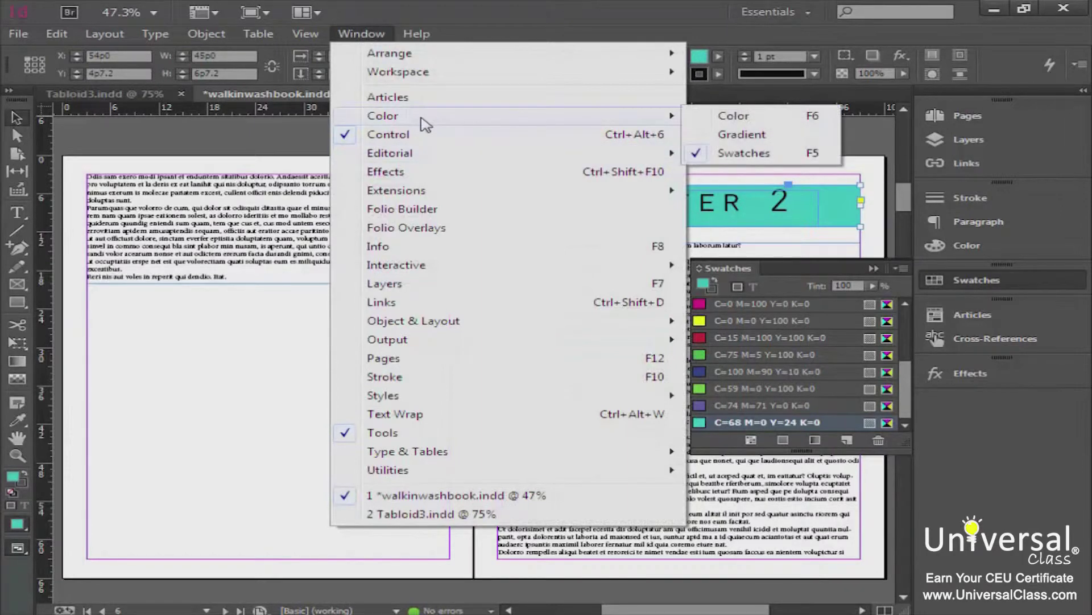
left_click(742, 136)
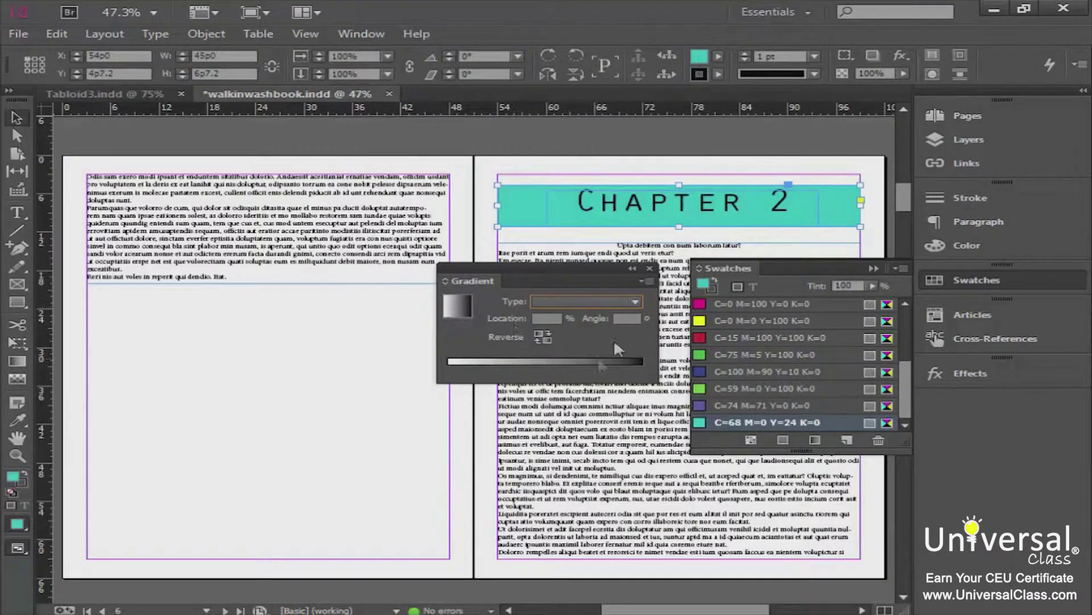
left_click_drag(555, 266, 334, 209)
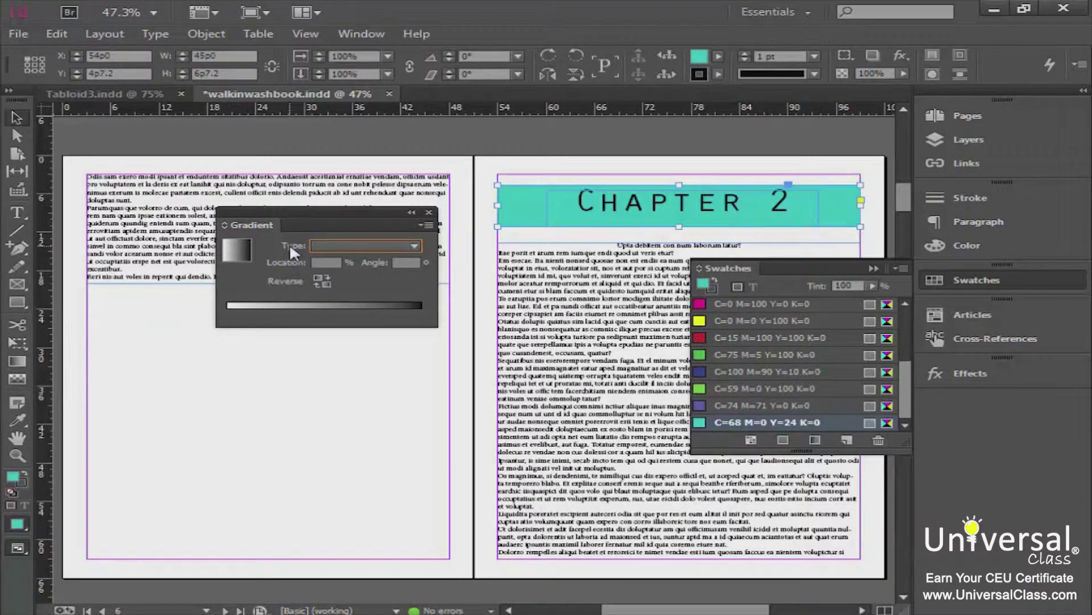
left_click(412, 246)
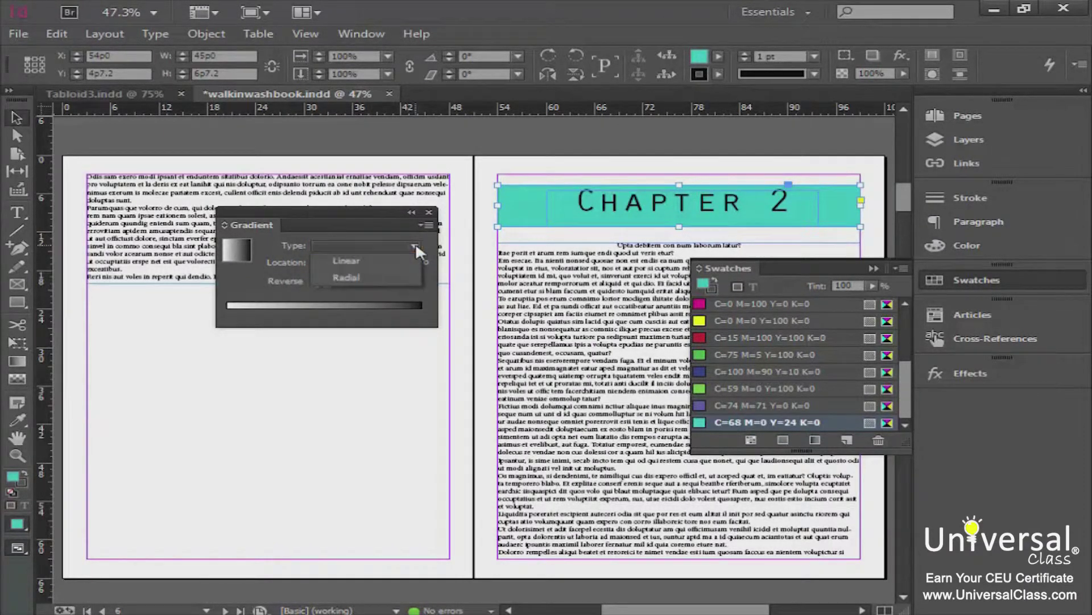
left_click(388, 261)
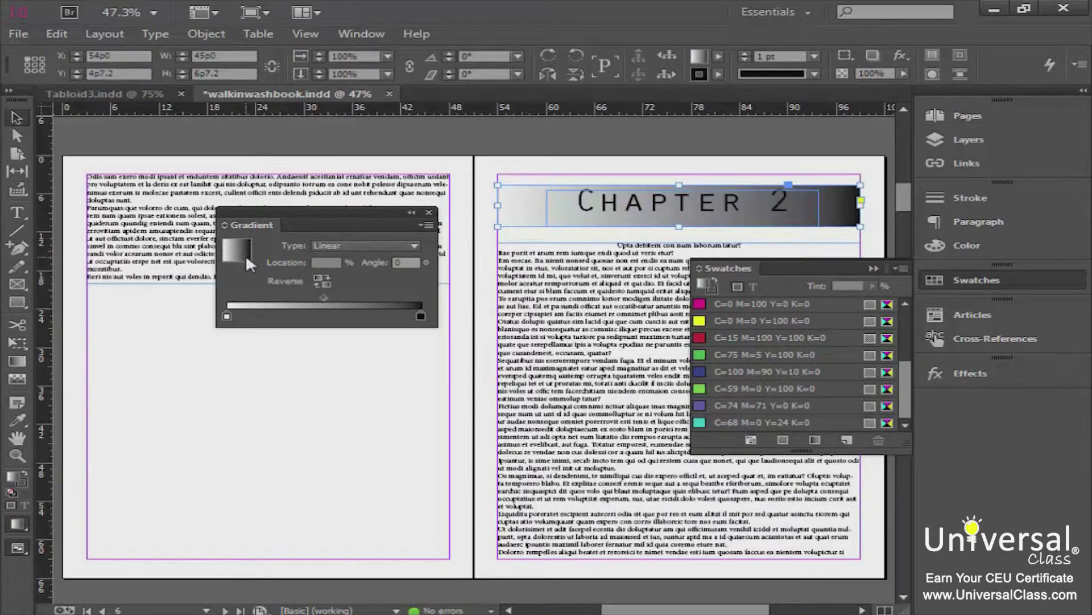
Set the heading rectangle's linear gradient angle to 90° and try out reversing the gradient
left_click(405, 262)
type("90")
key("Return")
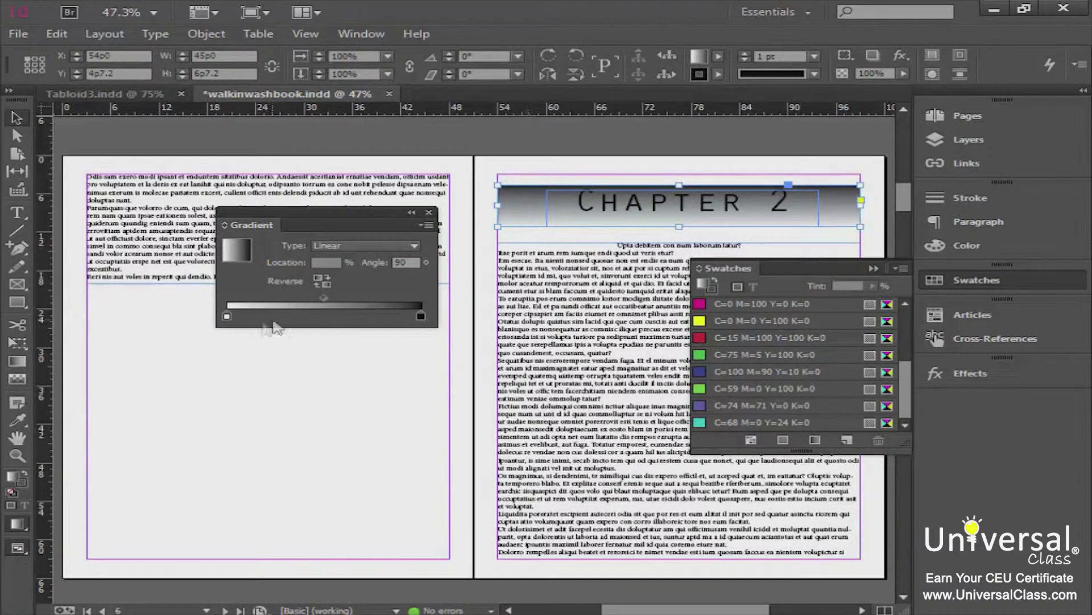
left_click(322, 281)
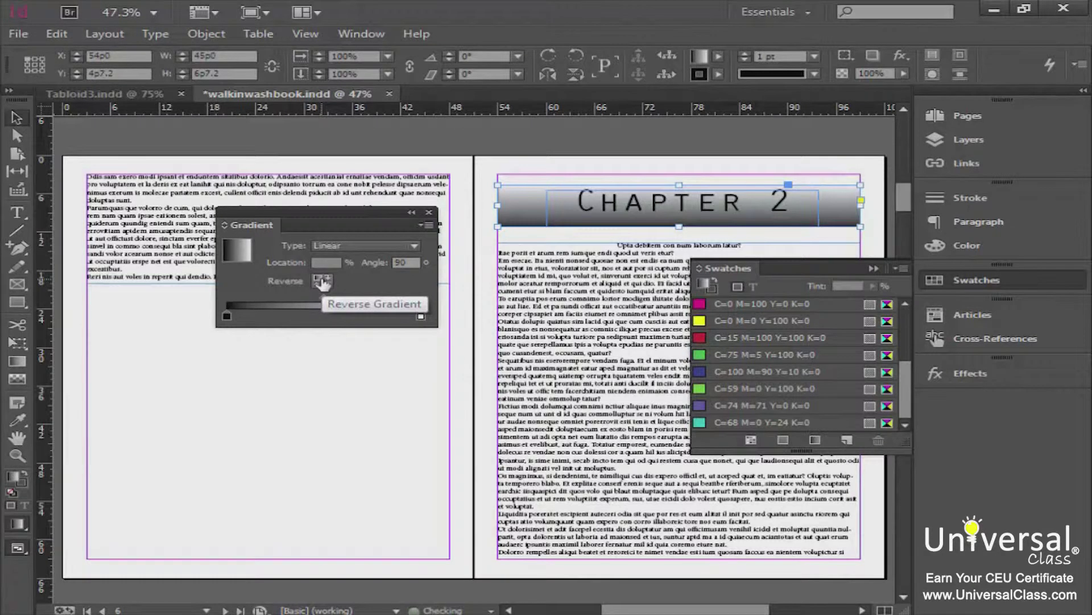
left_click(322, 281)
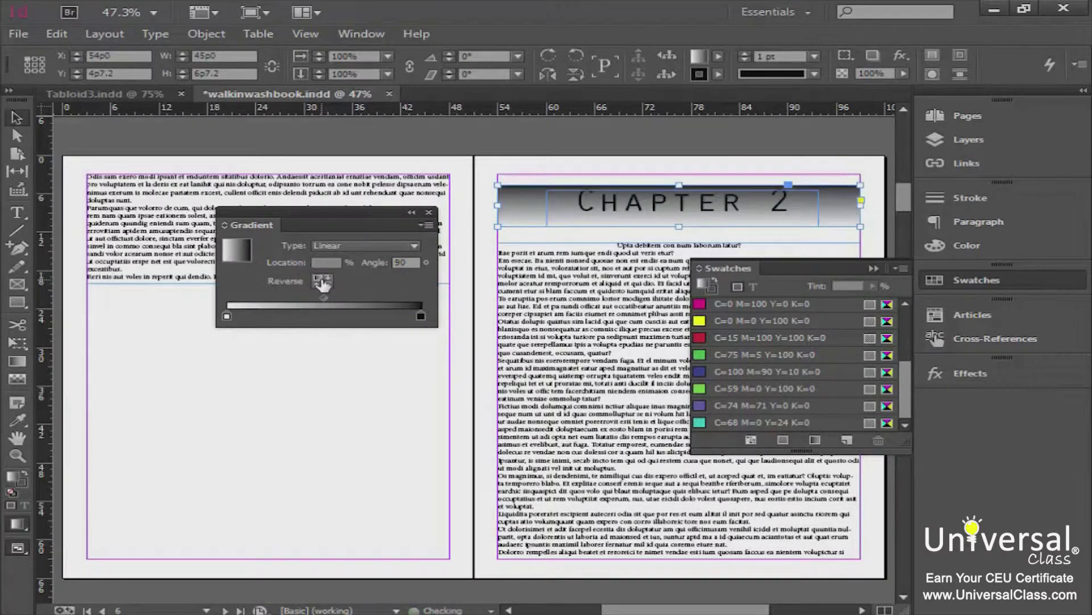
Change the heading rectangle's gradient to Radial and try out reversing it, keeping the white center
left_click(330, 244)
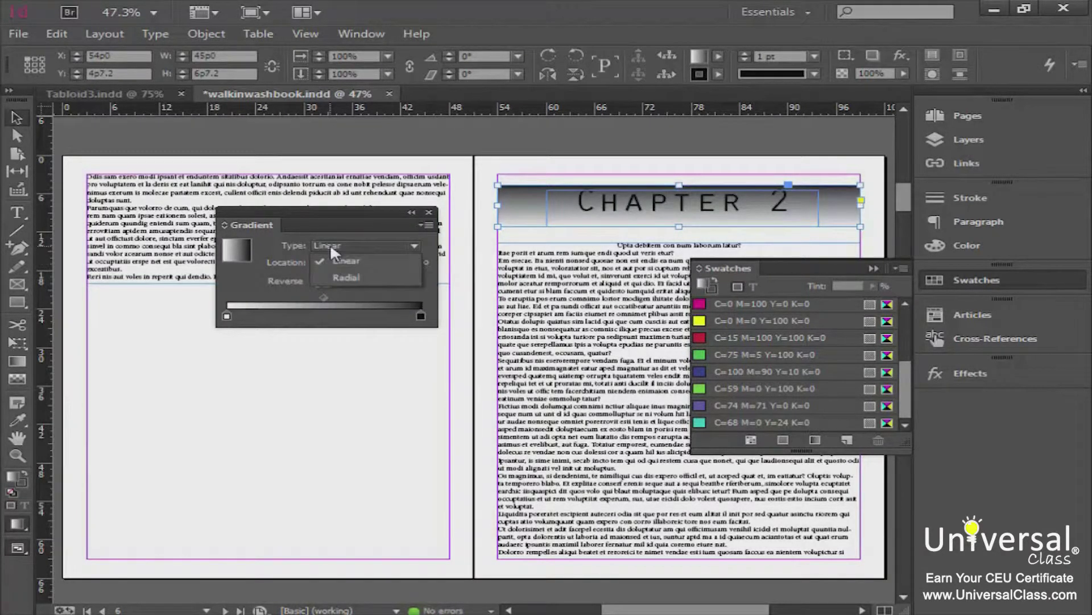
left_click(337, 277)
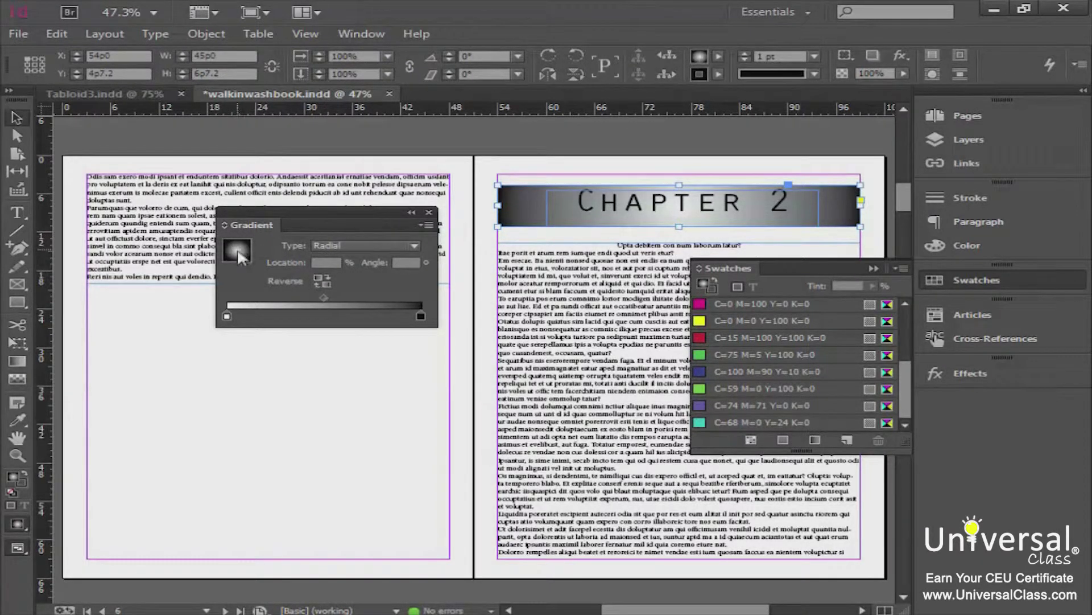
left_click_drag(237, 257, 599, 207)
left_click(323, 280)
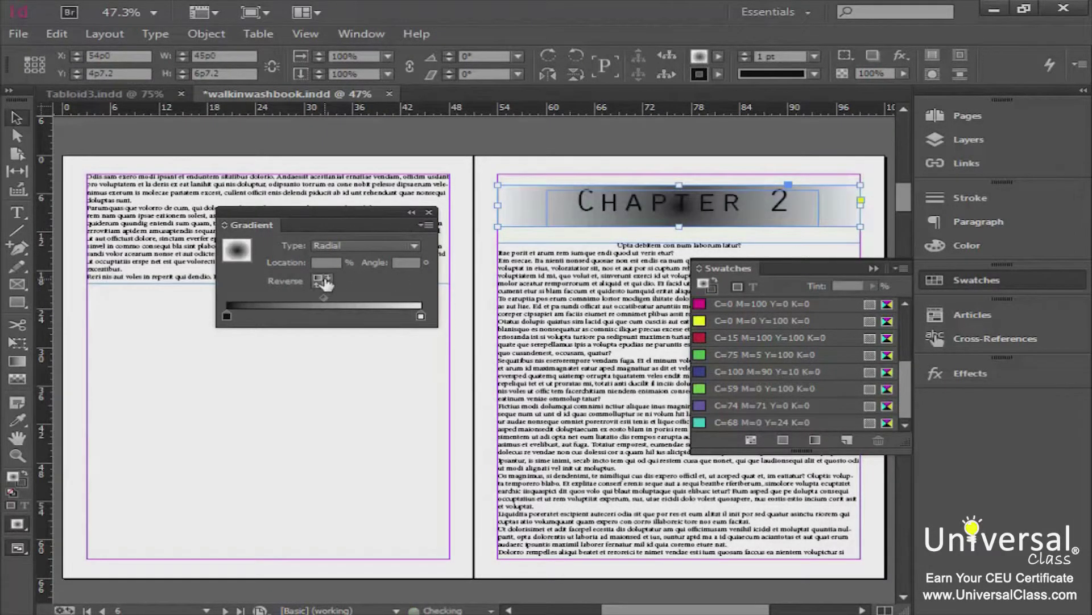
left_click(323, 280)
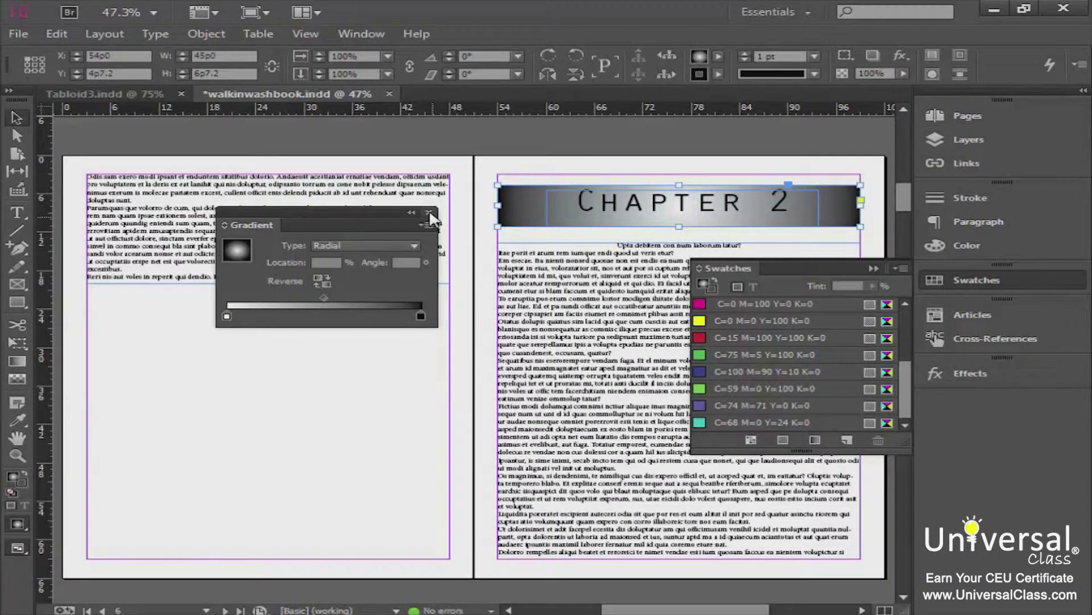
Dock the floating Gradient panel above Swatches and show only the gradient swatches
left_click_drag(364, 217, 1042, 257)
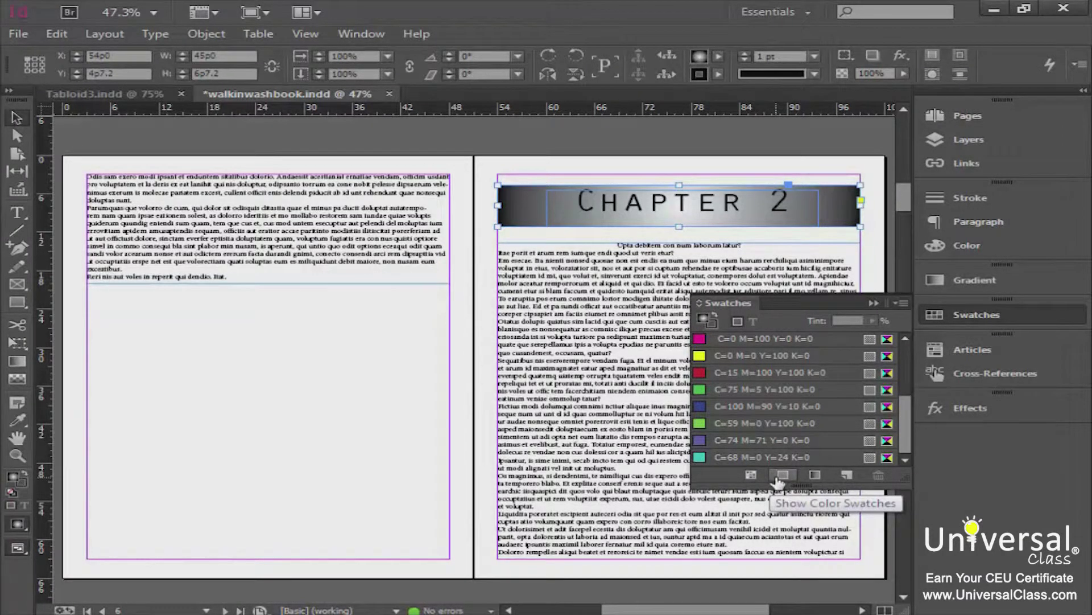
left_click(813, 475)
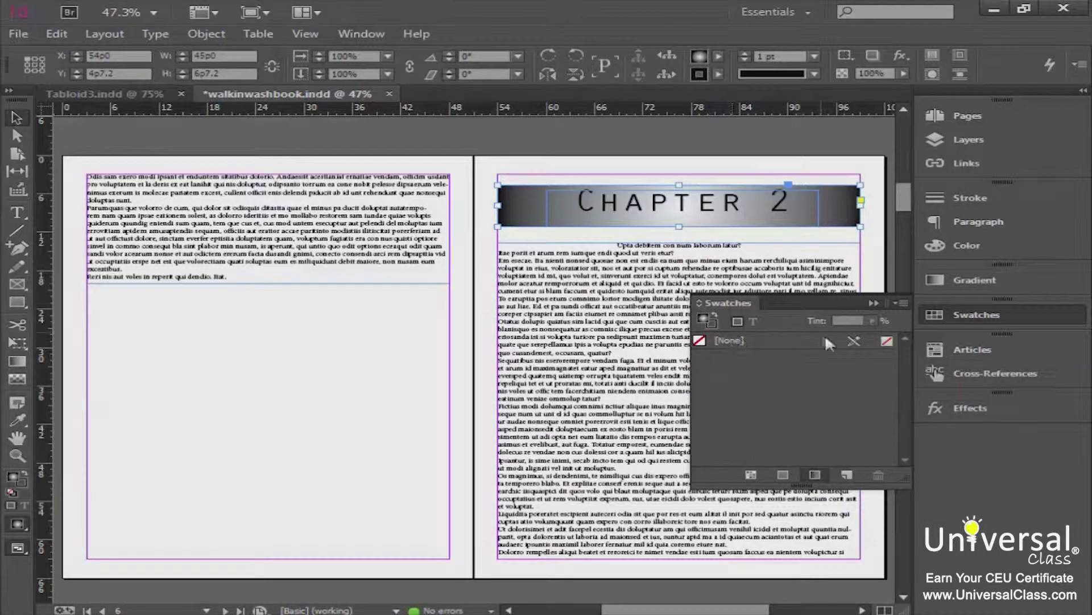
Start a new gradient swatch of type Linear and set its starting stop to a CMYK color with 72% cyan
left_click(900, 302)
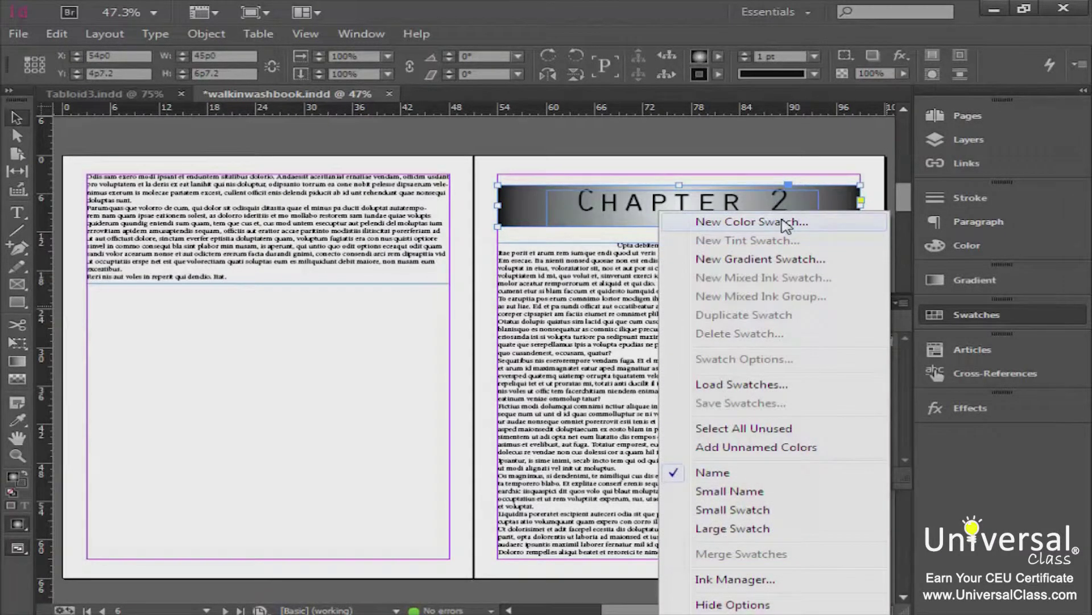
left_click(781, 263)
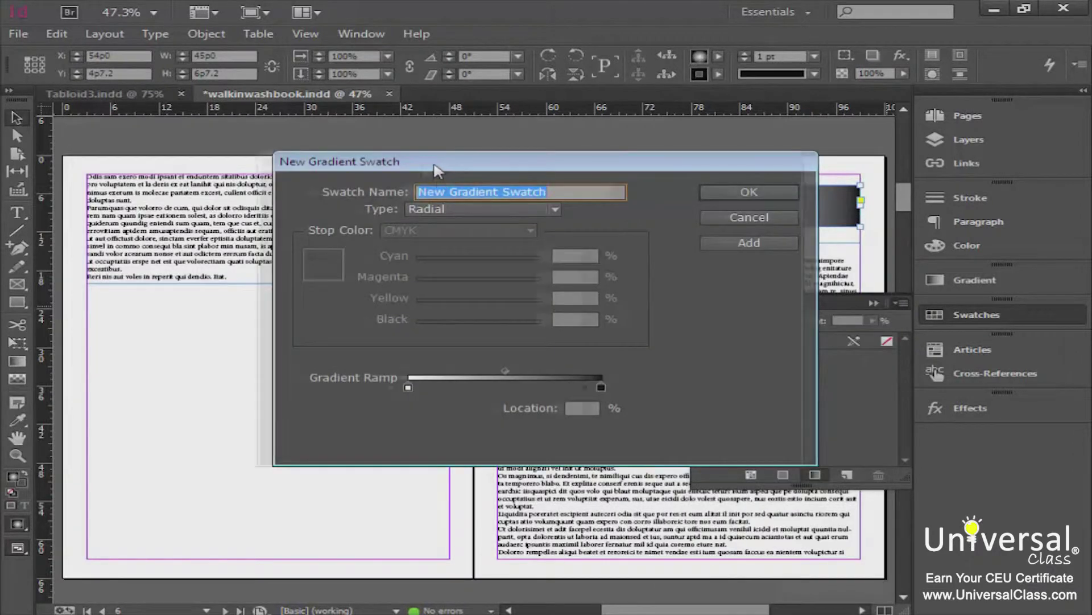
left_click_drag(438, 165, 288, 144)
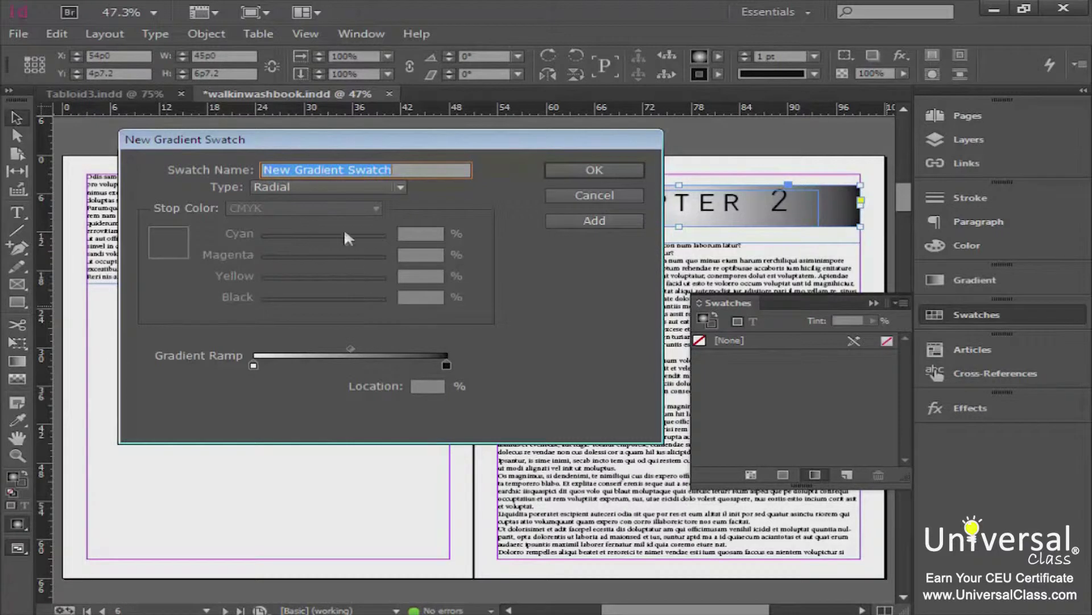
left_click(380, 183)
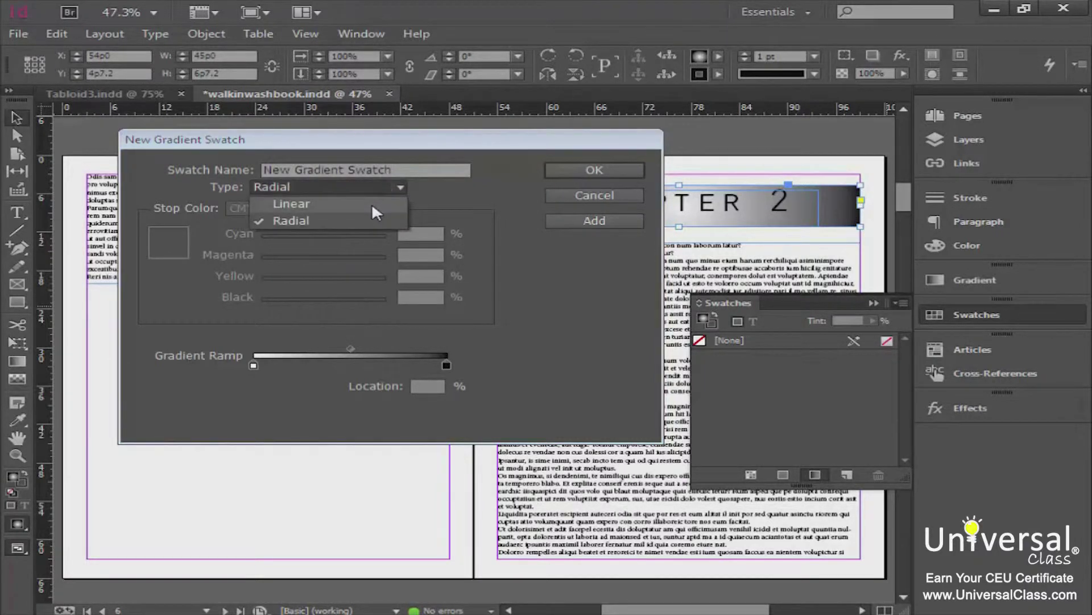
left_click(372, 205)
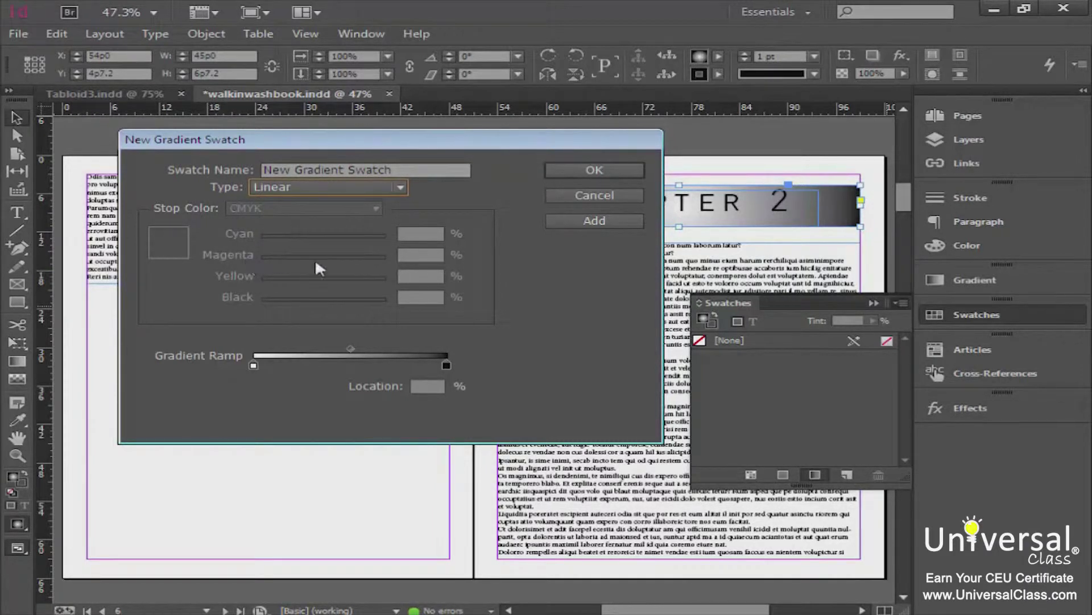
left_click(254, 365)
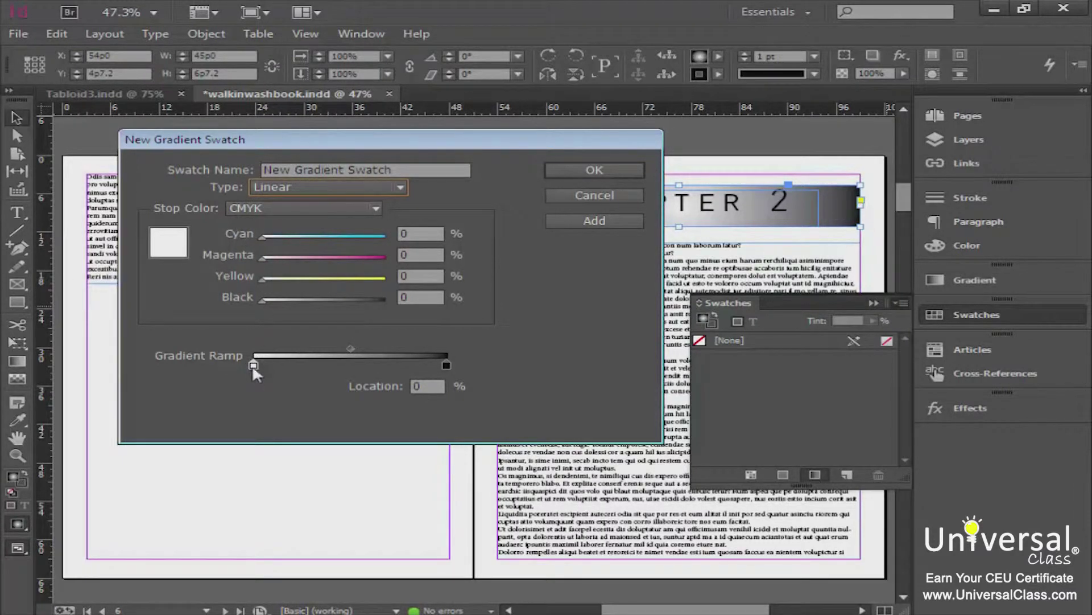
left_click_drag(263, 240, 352, 238)
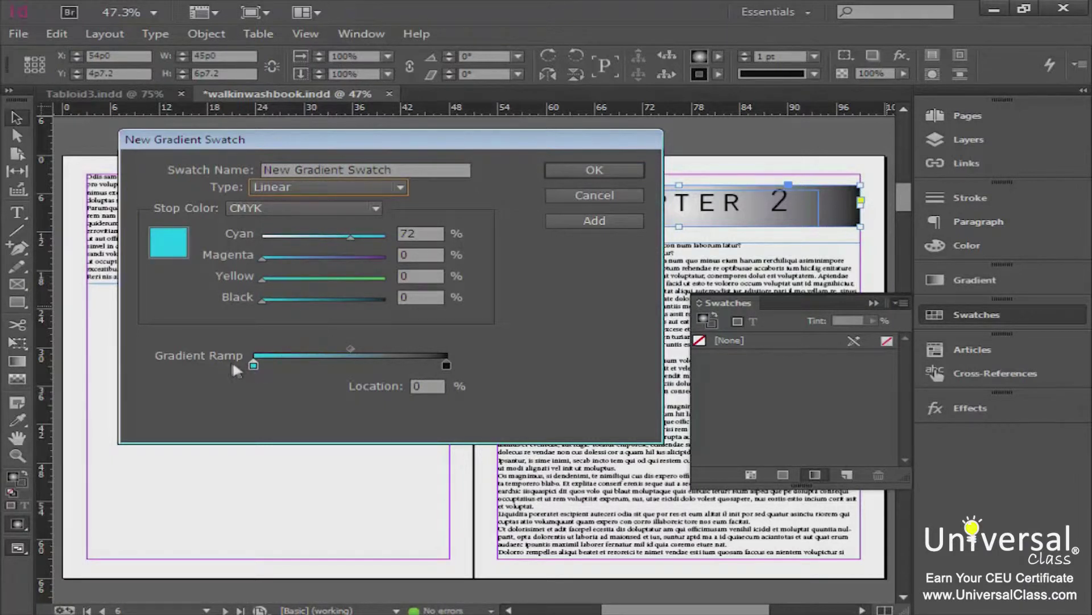
Switch the ending stop's color to CMYK and mix it from 44% cyan, 10% magenta, 79% yellow and 73% black
left_click(446, 365)
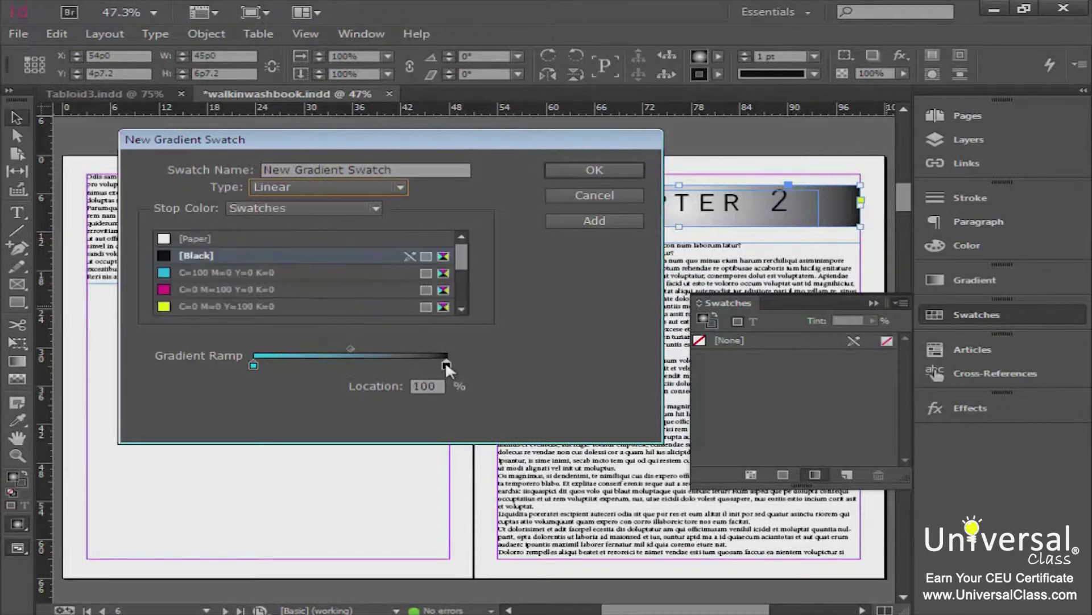
left_click(289, 204)
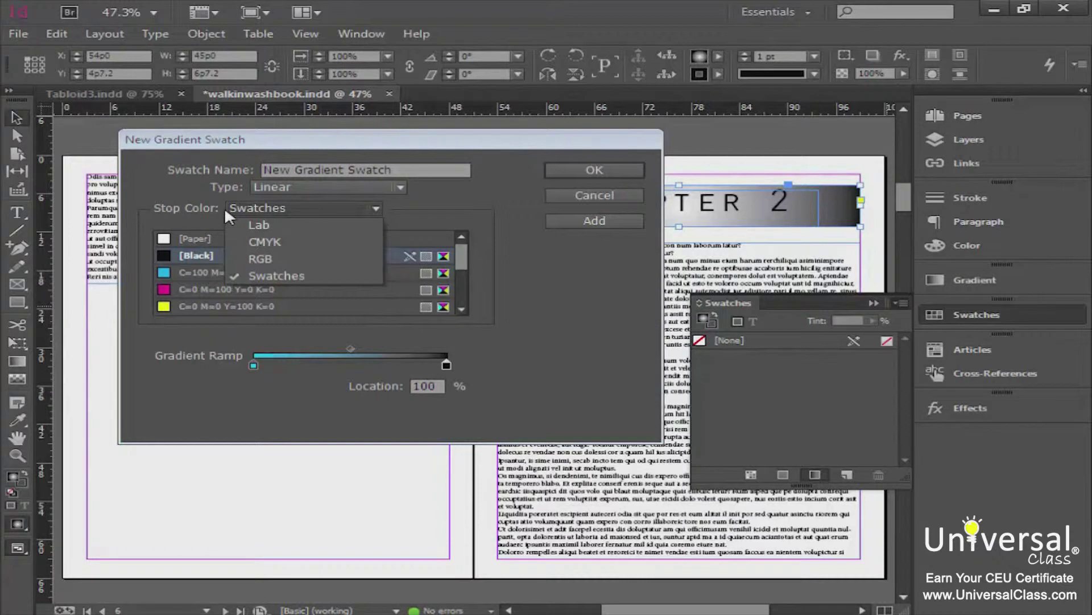
left_click(272, 244)
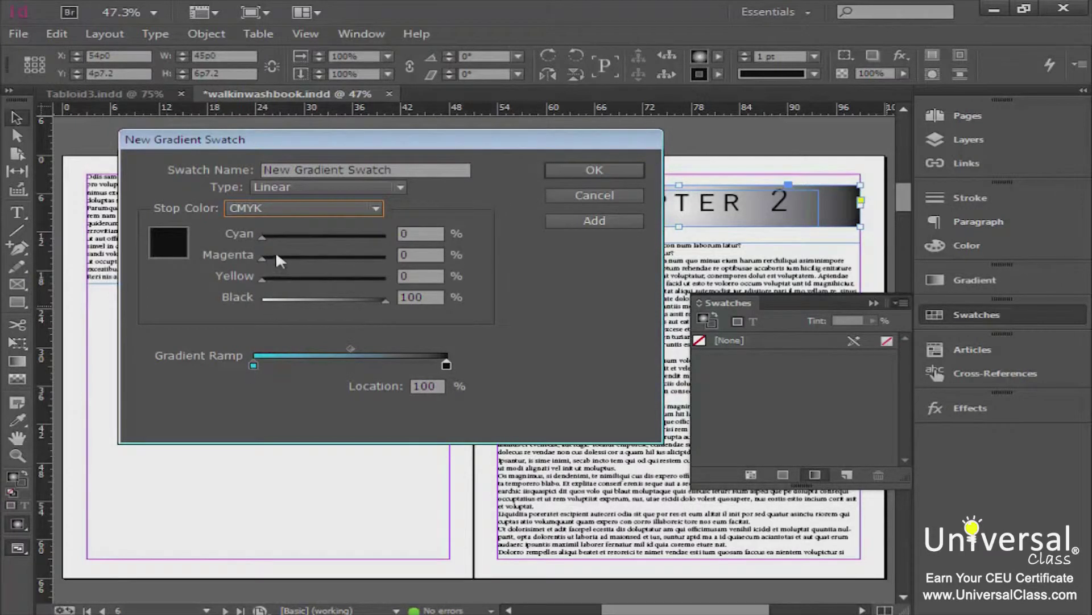
left_click_drag(257, 235, 313, 235)
left_click_drag(385, 300, 353, 296)
left_click_drag(261, 275, 358, 277)
left_click_drag(262, 258, 274, 258)
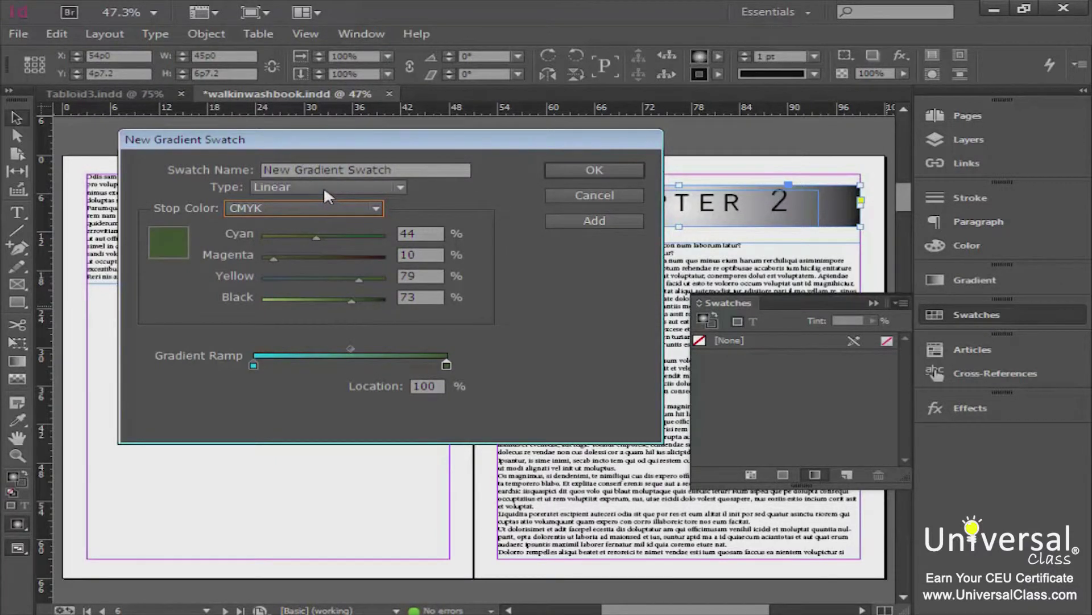
Change the new gradient swatch's type to Radial and shift its midpoint to the 87% location
left_click(323, 186)
left_click(322, 214)
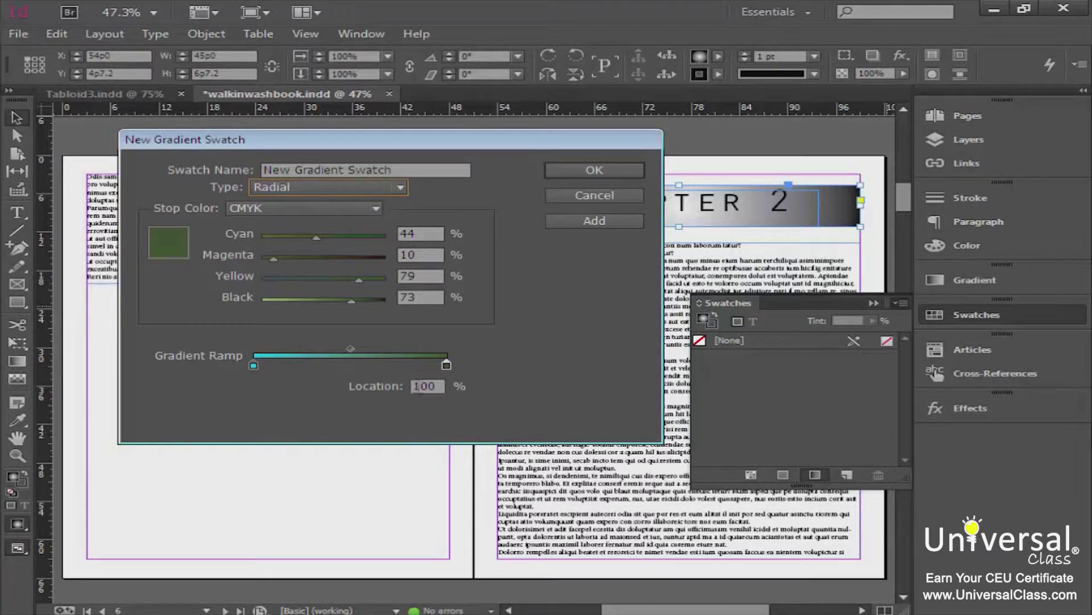
left_click_drag(355, 348, 307, 345)
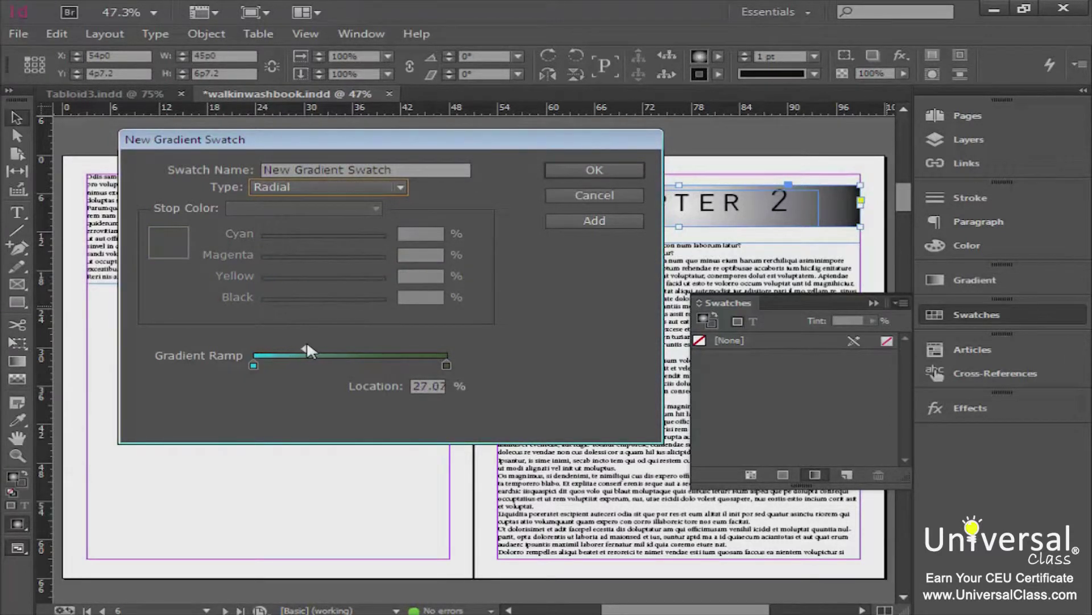
left_click(254, 364)
left_click_drag(298, 347, 406, 350)
left_click_drag(408, 348, 424, 348)
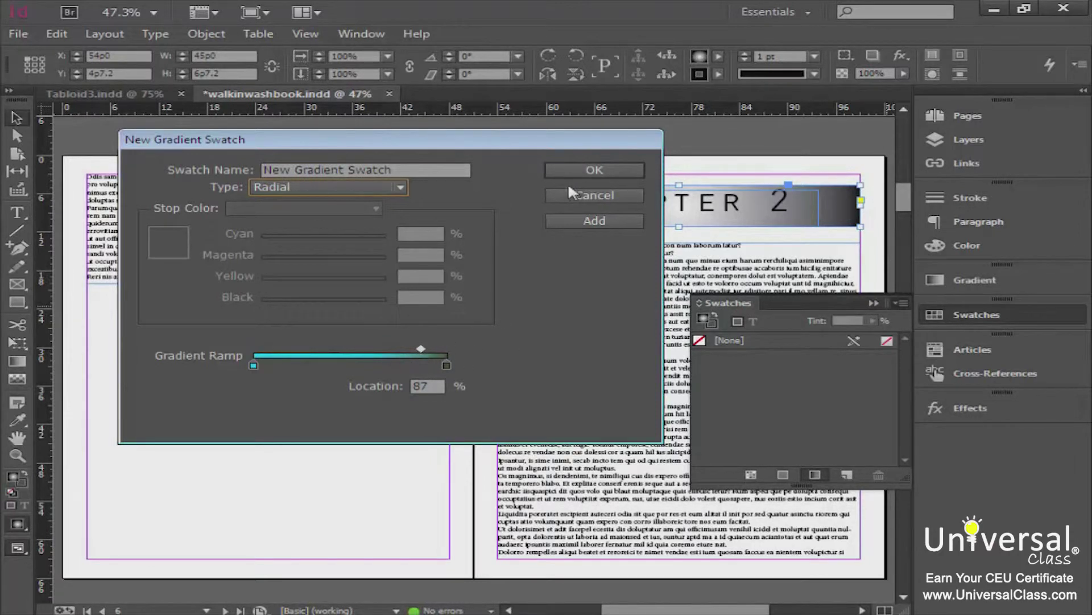
Name the gradient swatch "spring", save it, and apply it to the rectangle behind the Chapter 2 heading
triple_click(441, 169)
key("BackSpace")
type("spring")
key("ctrl+a")
left_click(607, 168)
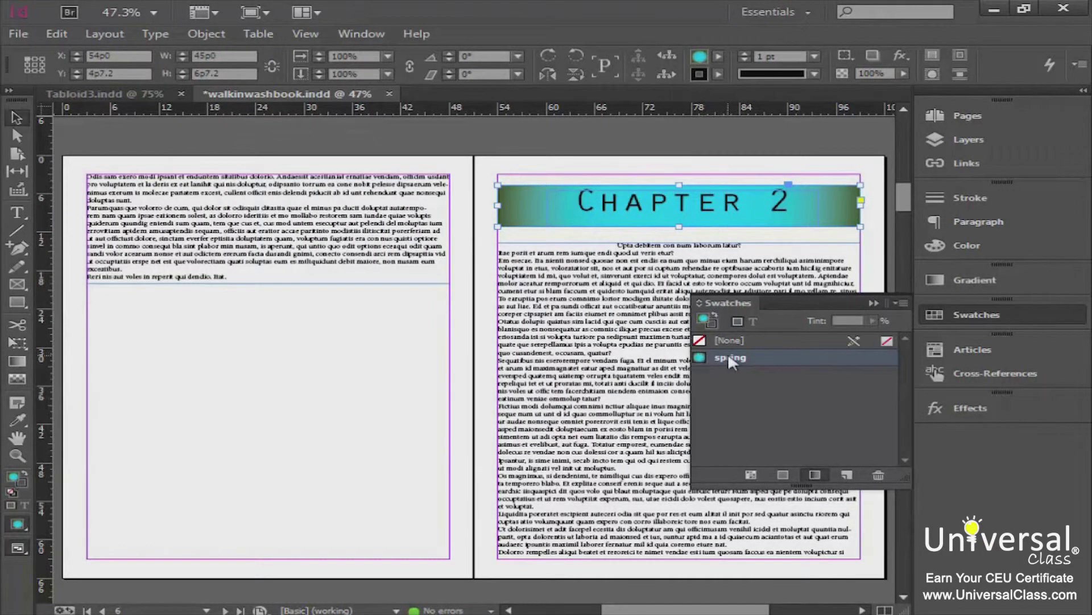
left_click_drag(740, 355, 639, 214)
Move the heading rectangle's gradient midpoint to about 54% and change its gradient type to Linear
left_click(19, 362)
double_click(19, 363)
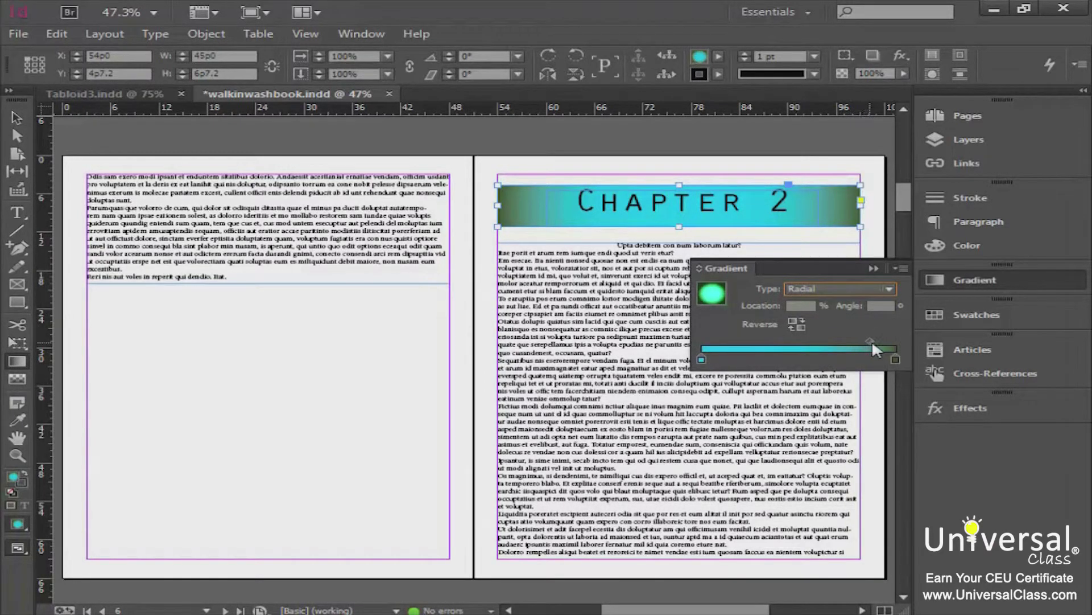
left_click_drag(869, 341, 810, 342)
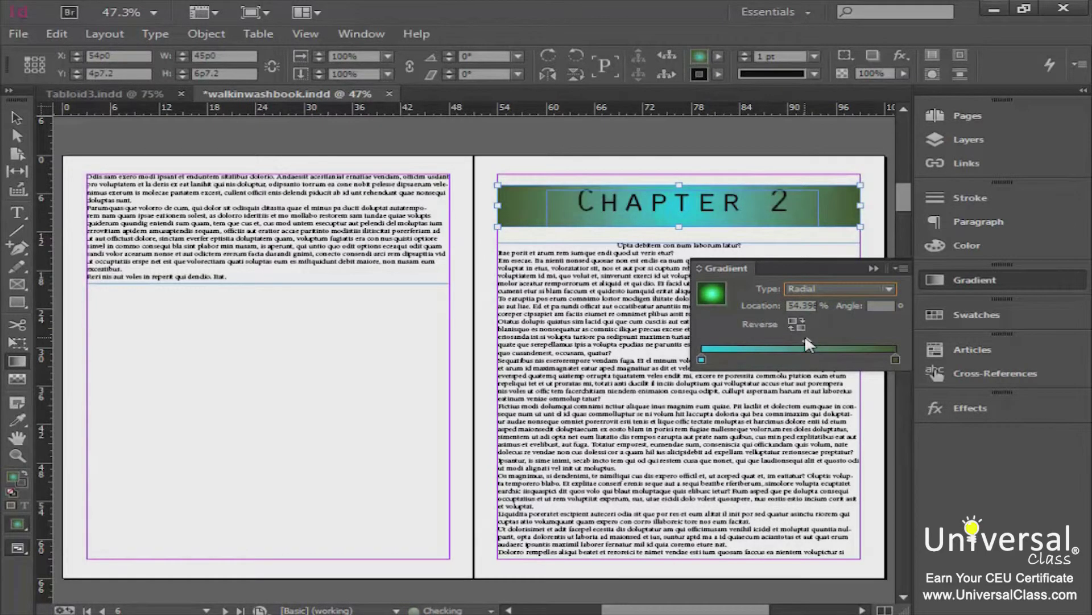
left_click(831, 288)
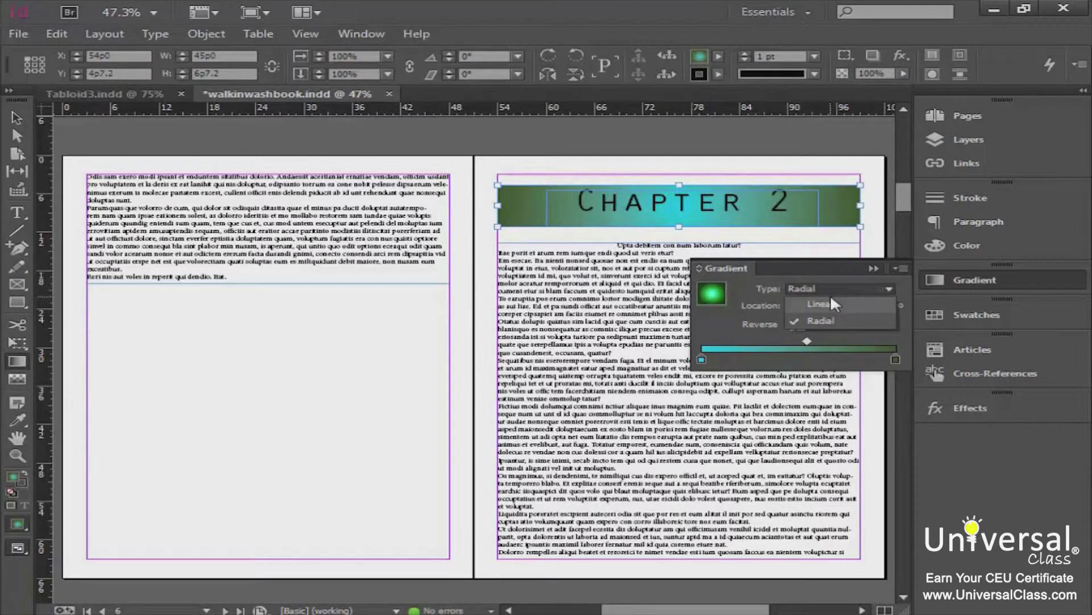
left_click(822, 304)
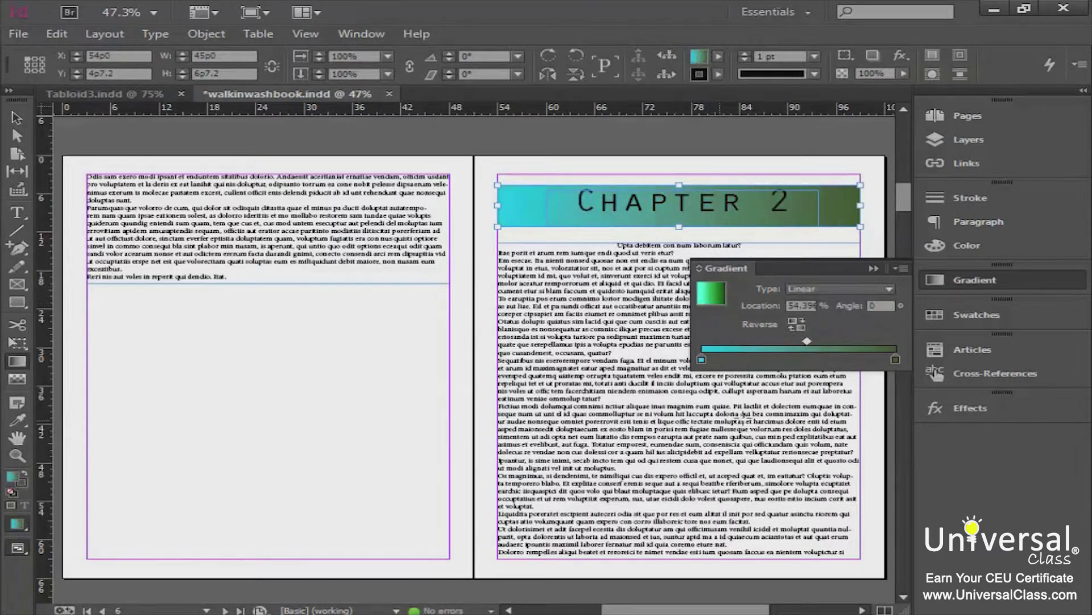
left_click(760, 400)
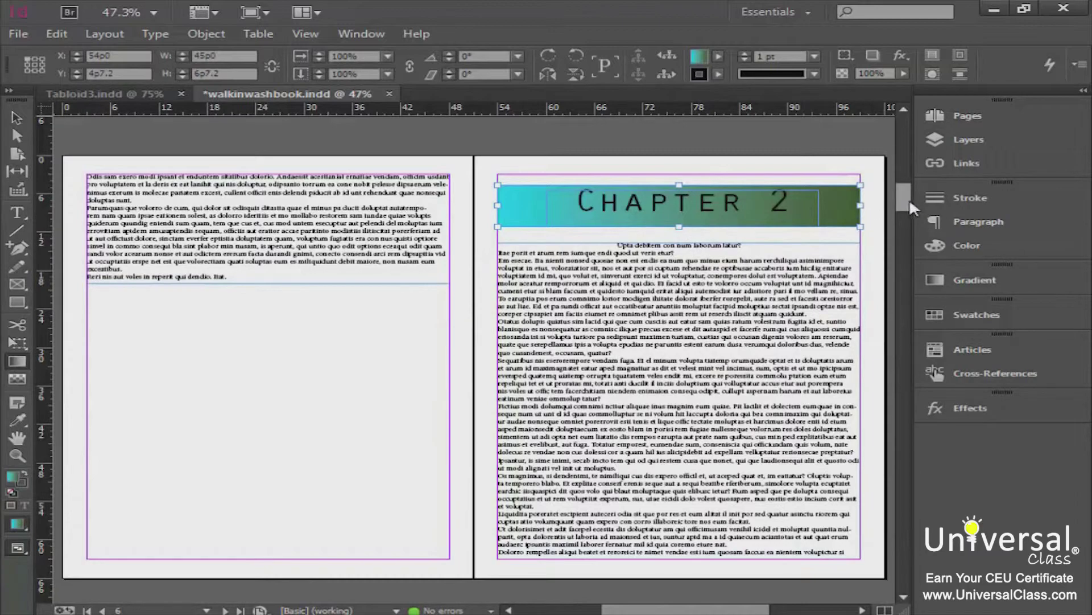
Draw a rectangle about 45p0 by 6p2.4 between the margins at the top of the left page of the blank spread
left_click_drag(909, 197, 907, 254)
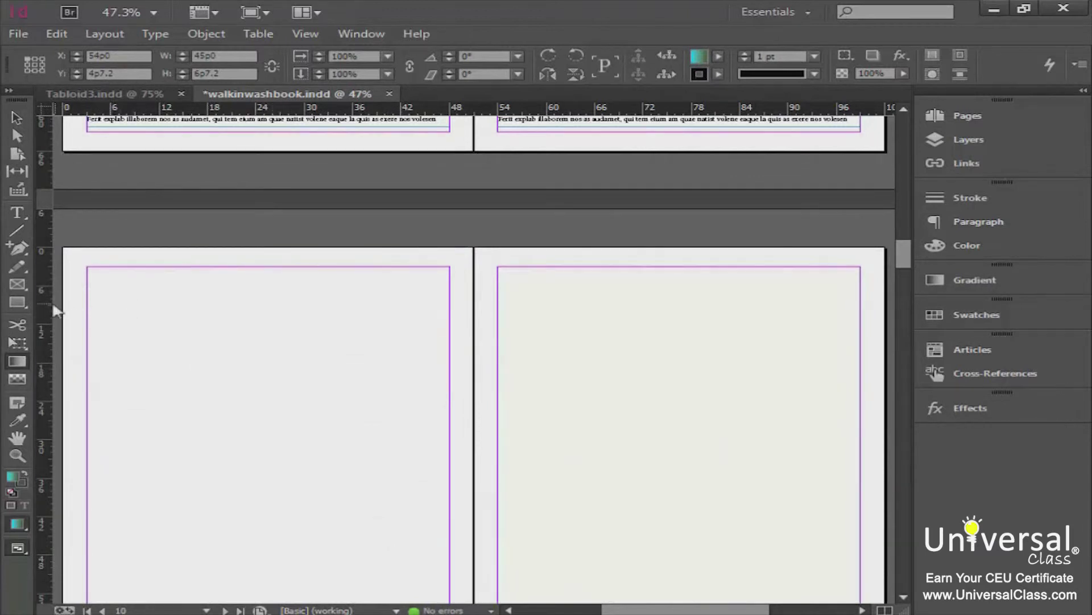
left_click(17, 302)
left_click_drag(87, 267, 449, 329)
left_click_drag(453, 324, 450, 306)
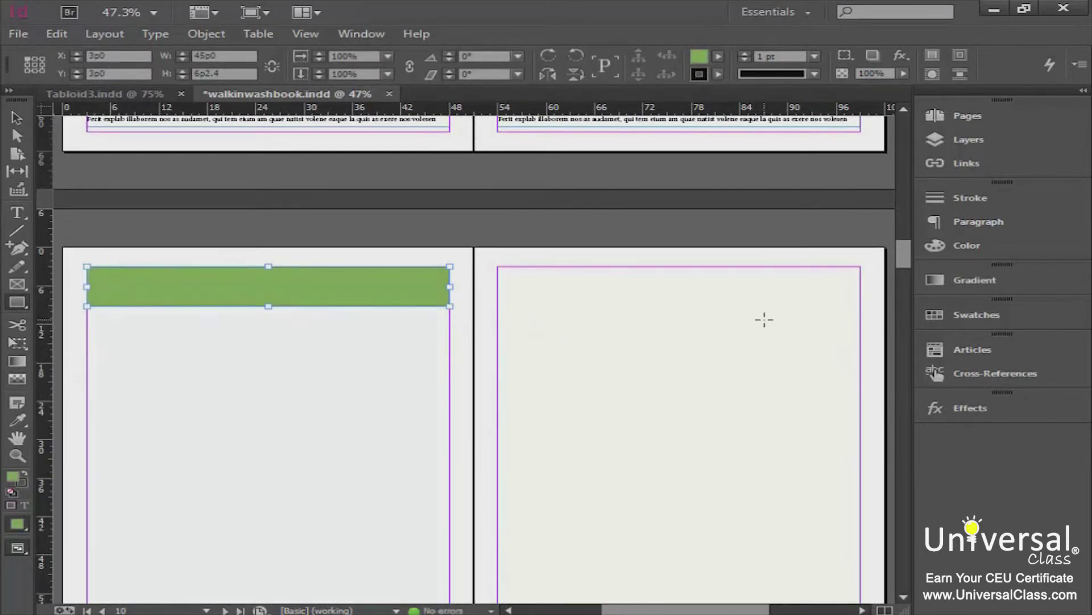
Try out the spring gradient swatch as the new rectangle's fill
left_click(977, 315)
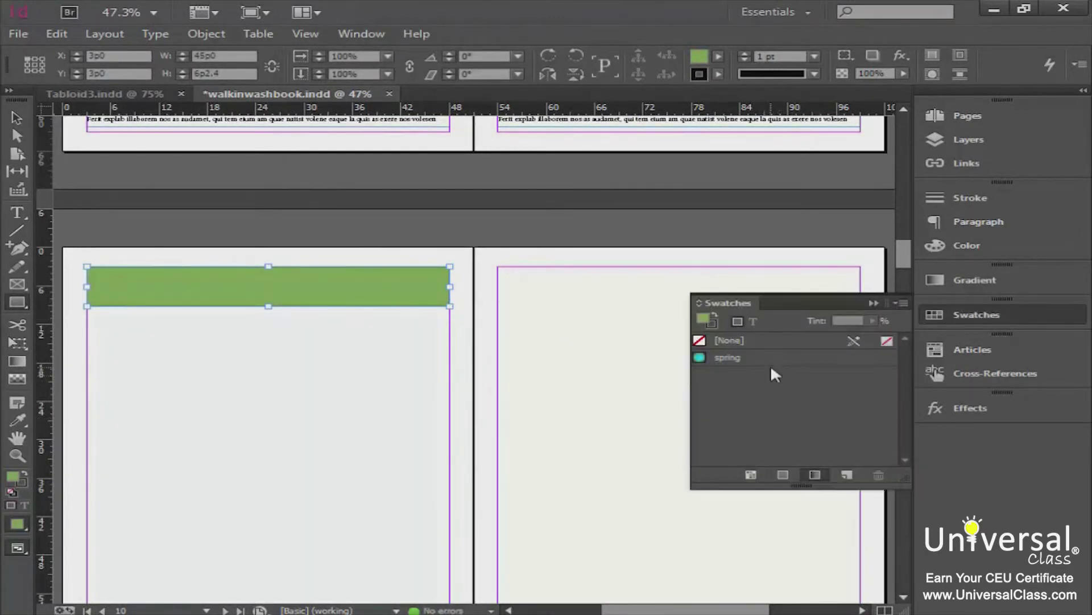
left_click(723, 356)
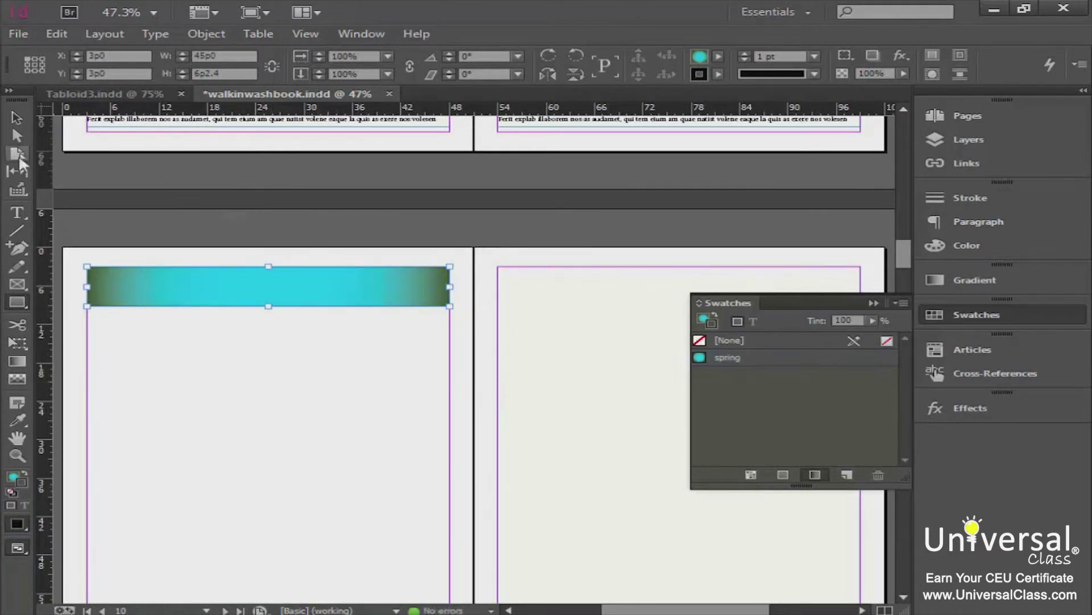
left_click(16, 116)
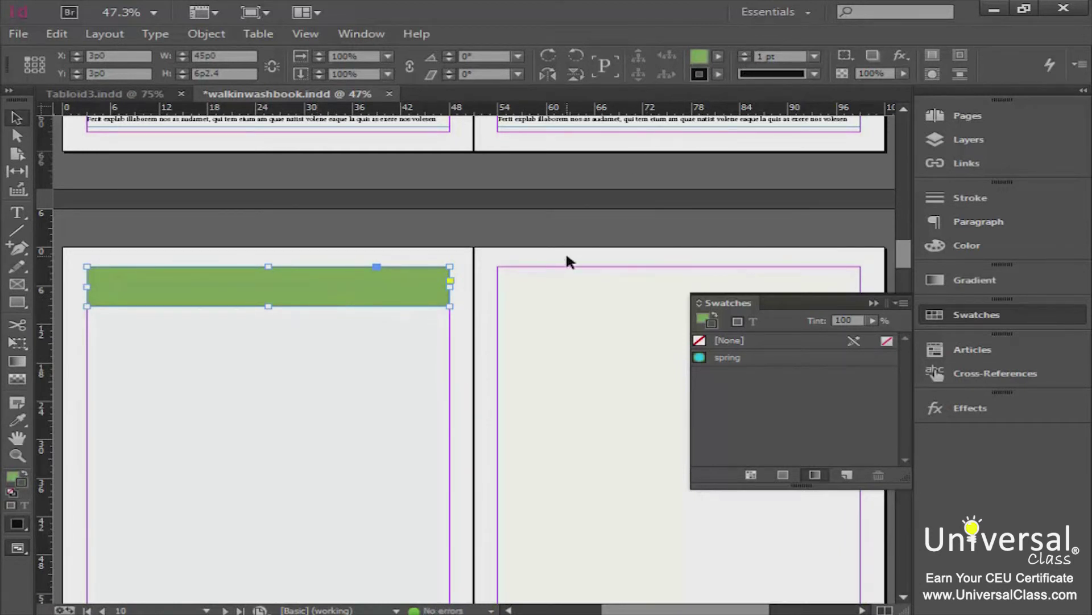
Give the green rectangle a 9 pt stroke, apply the spring gradient swatch to that stroke, and deselect the rectangle
left_click(815, 55)
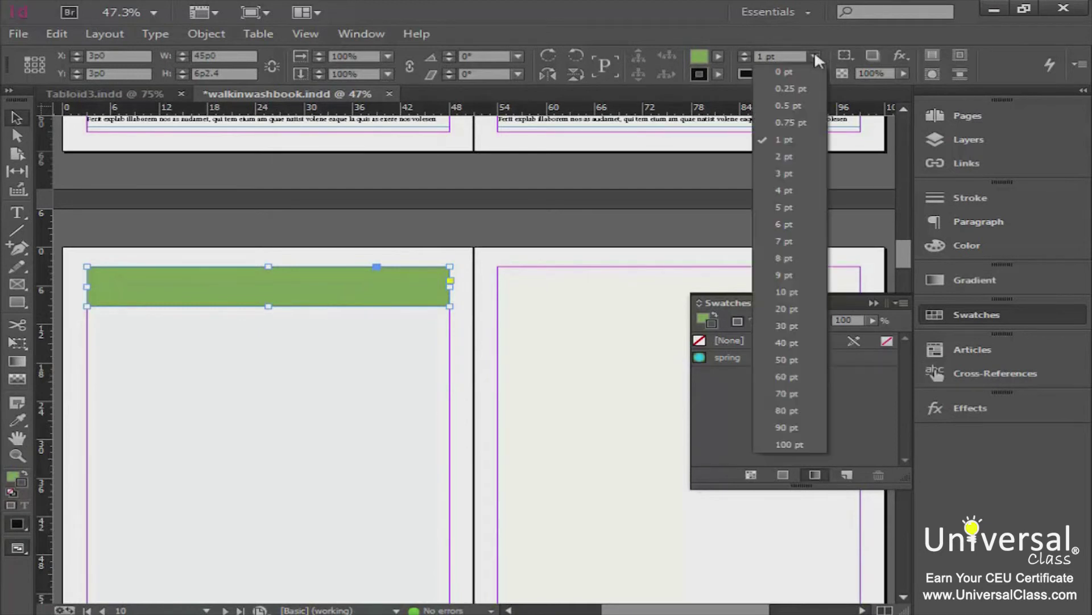
left_click(793, 274)
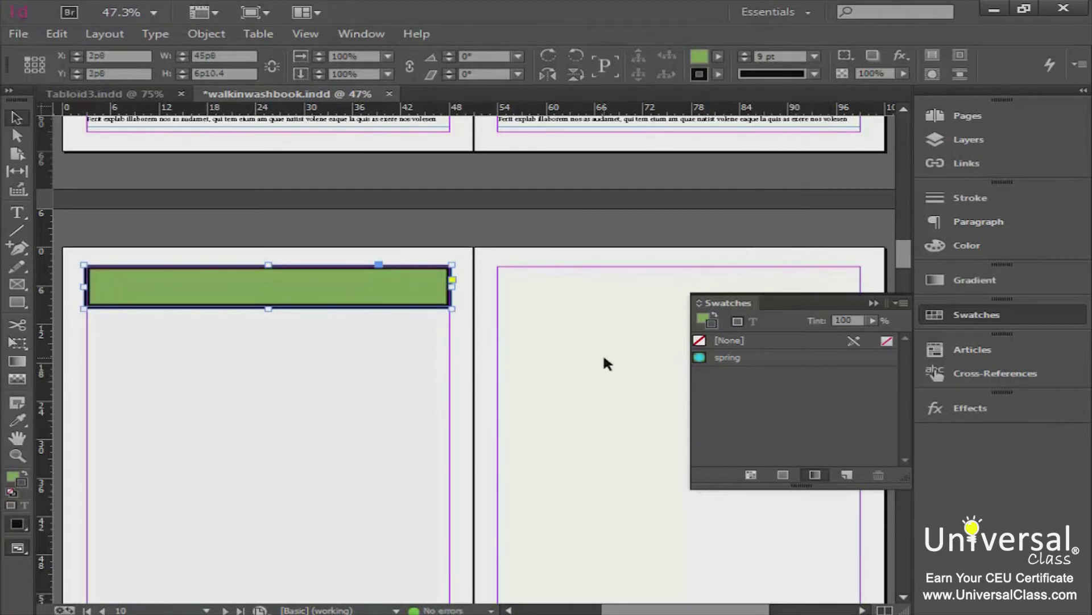
left_click(703, 358)
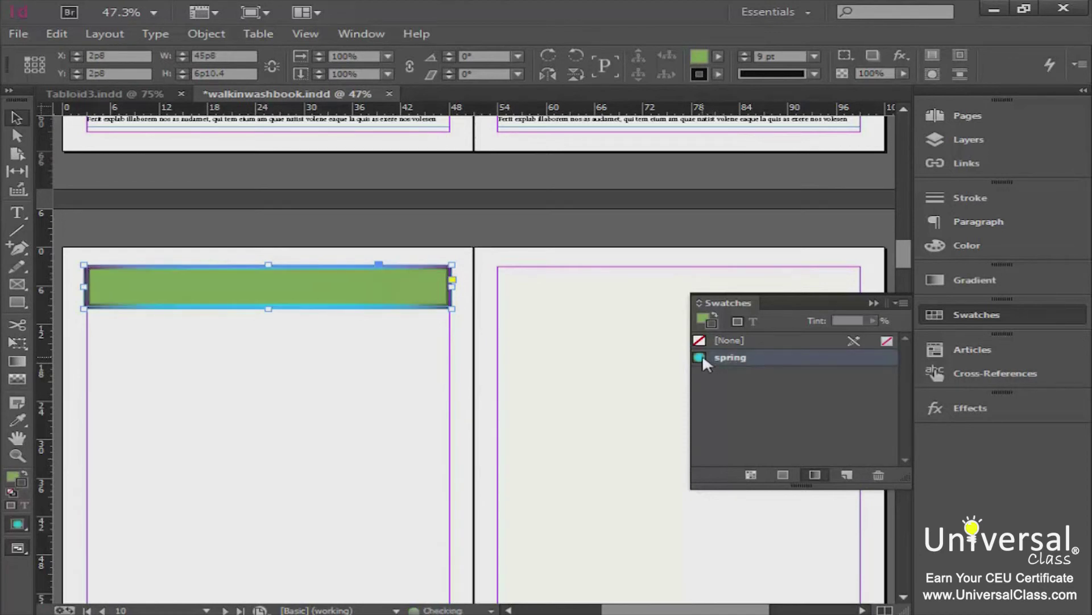
left_click(323, 333)
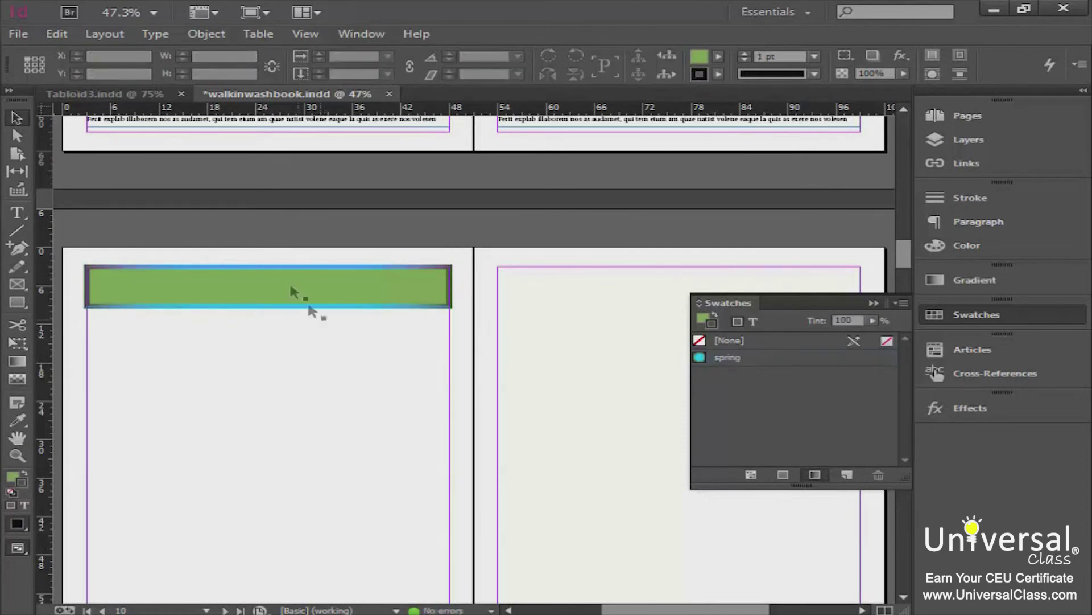